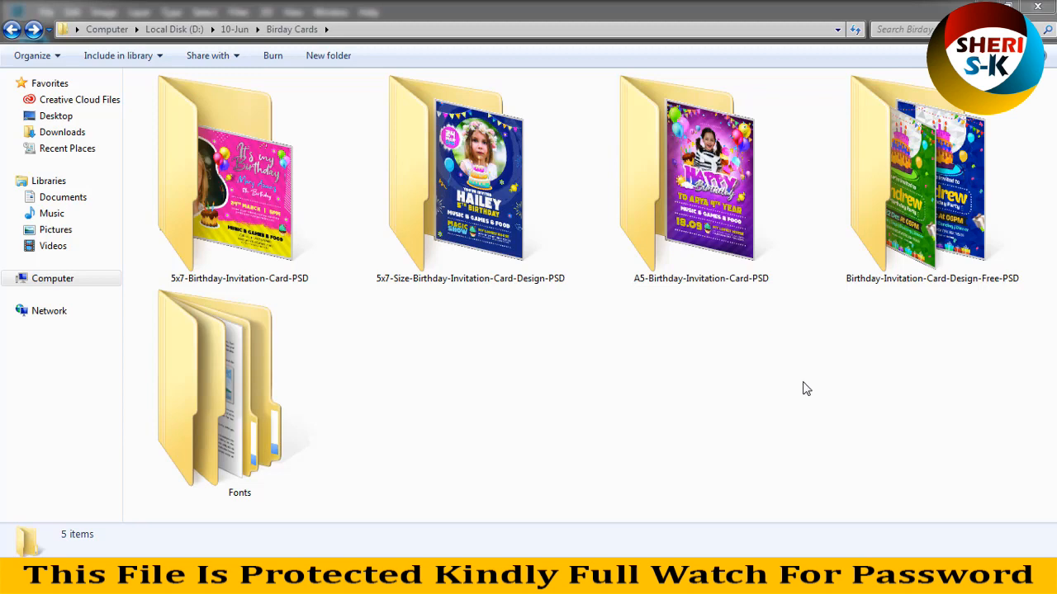
# - Open the file "5x7 Birthday Invitation Card PSD" from the 5x7-Birthday-Invitation-Card-PSD folder in Photoshop
pyautogui.doubleClick(285, 194)
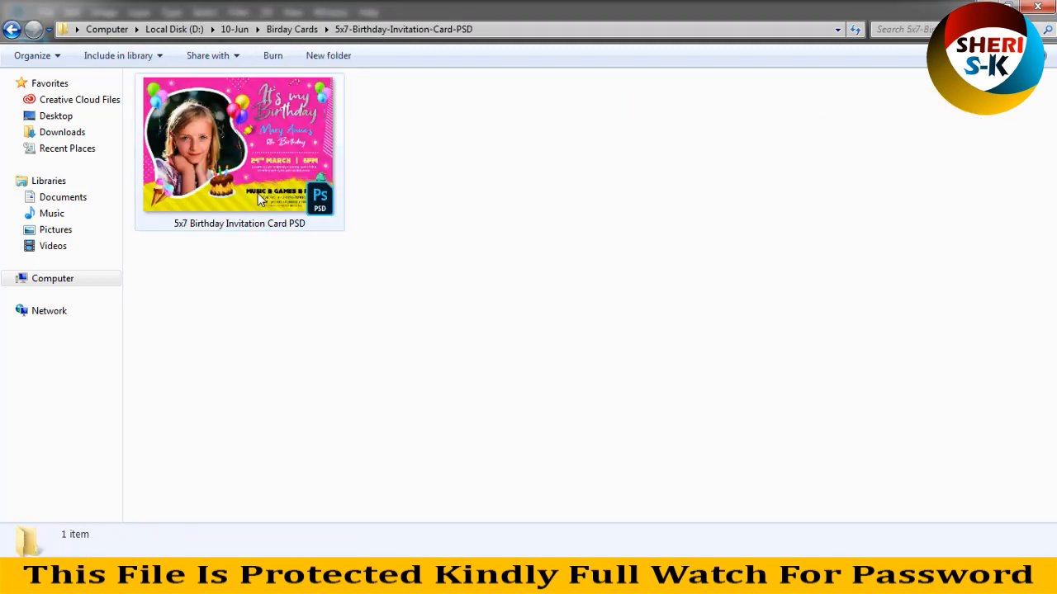
pyautogui.moveTo(249, 177); pyautogui.dragTo(394, 266)
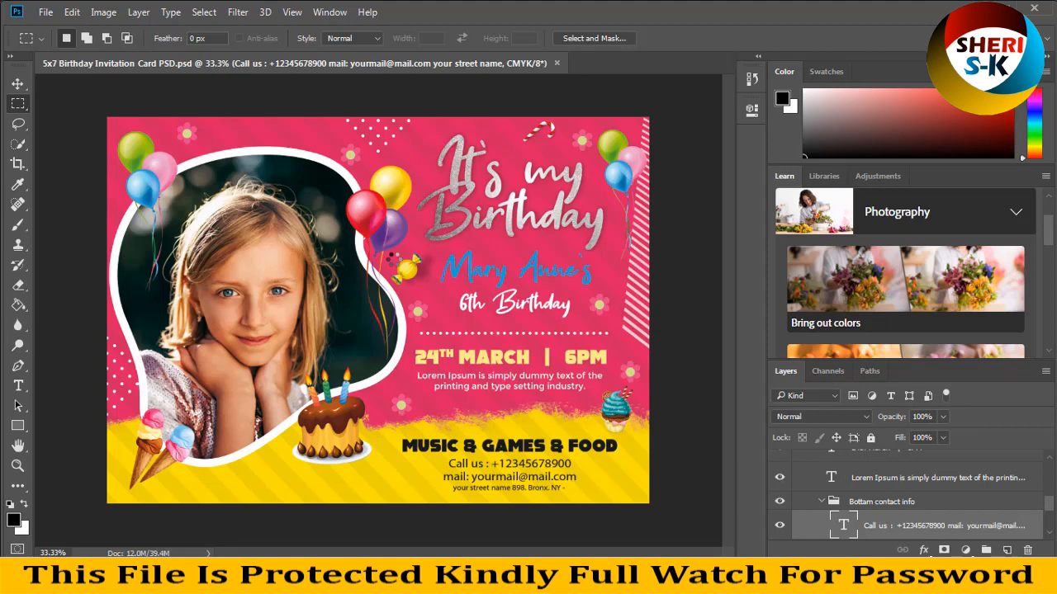
# - Clear all the text of the silver "It's my Birthday" heading on the card
pyautogui.hotkey('ctrl', '+')
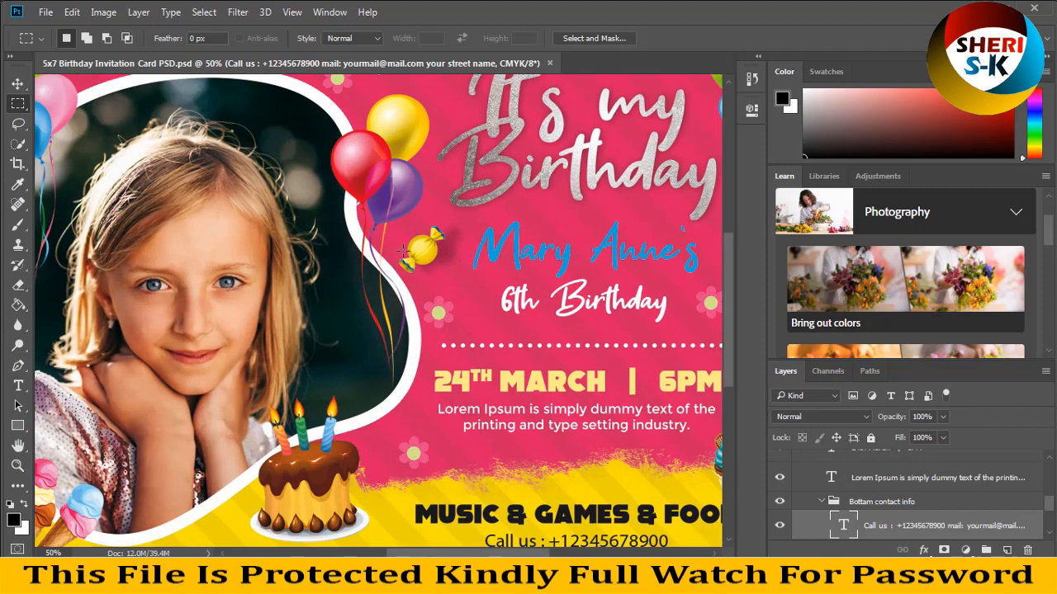
pyautogui.scroll(3, 554, 258)
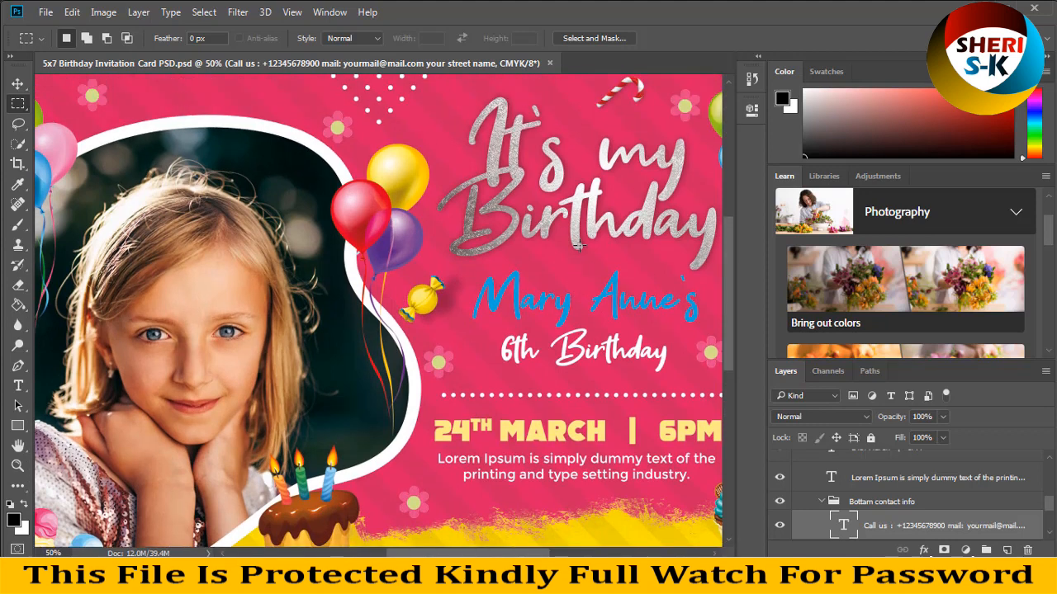
pyautogui.hscroll(3, 578, 245)
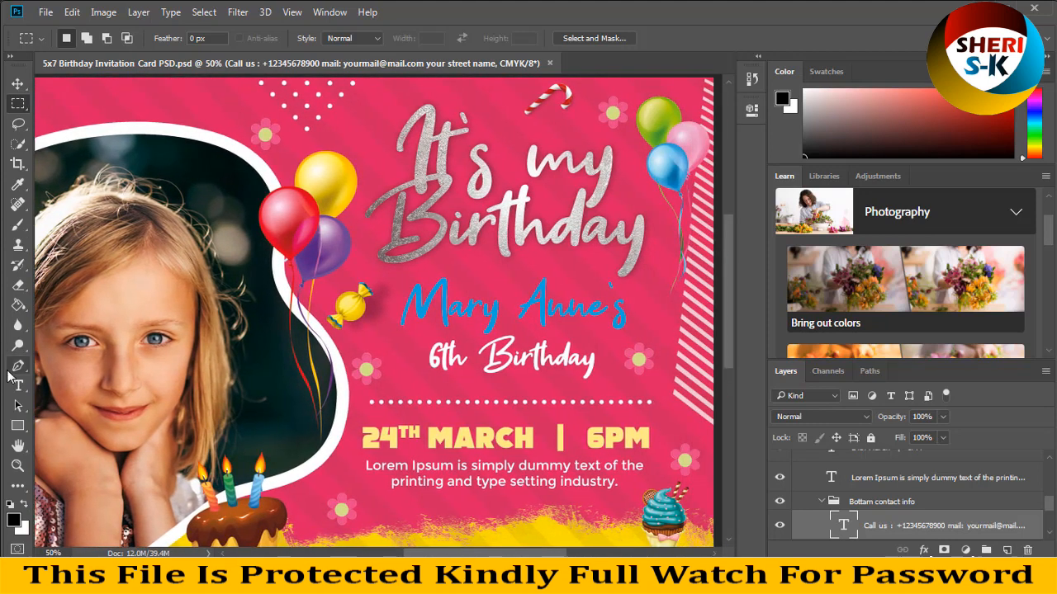
pyautogui.click(18, 386)
pyautogui.click(516, 218)
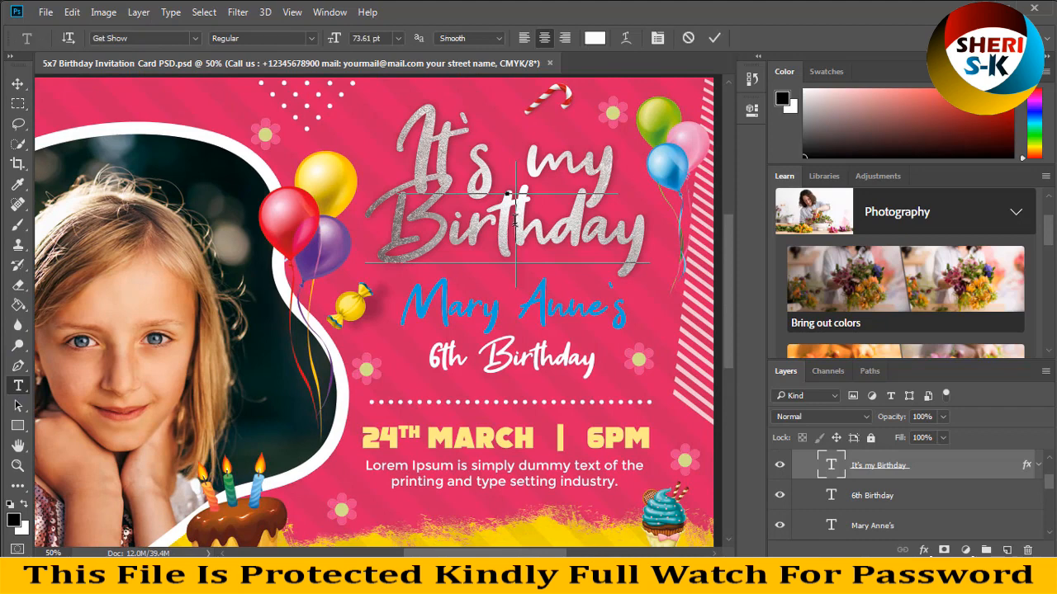
pyautogui.moveTo(636, 244); pyautogui.dragTo(387, 189)
pyautogui.moveTo(391, 146); pyautogui.dragTo(391, 146)
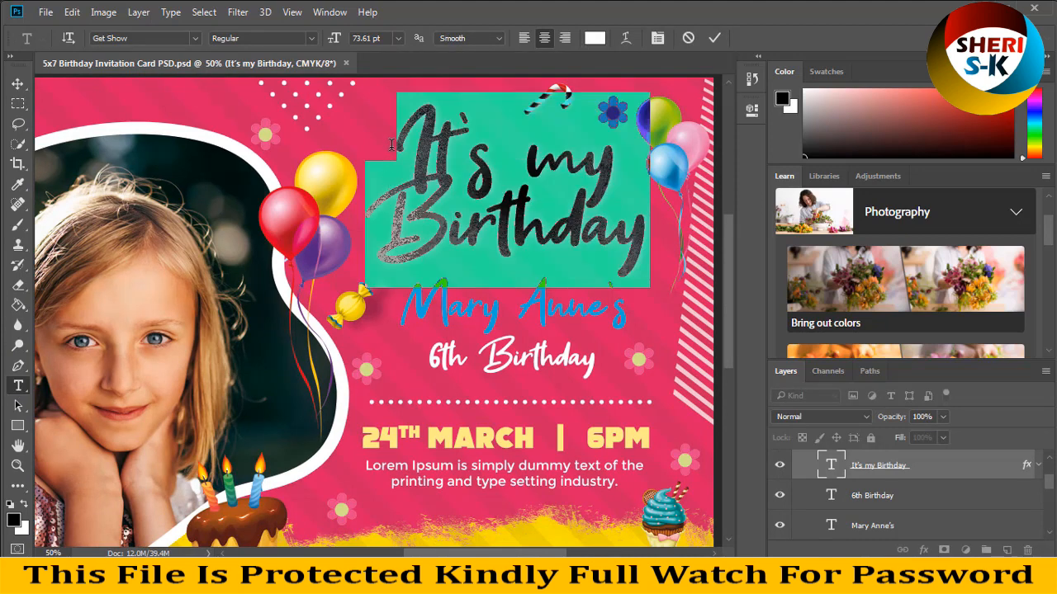
pyautogui.press('BackSpace')
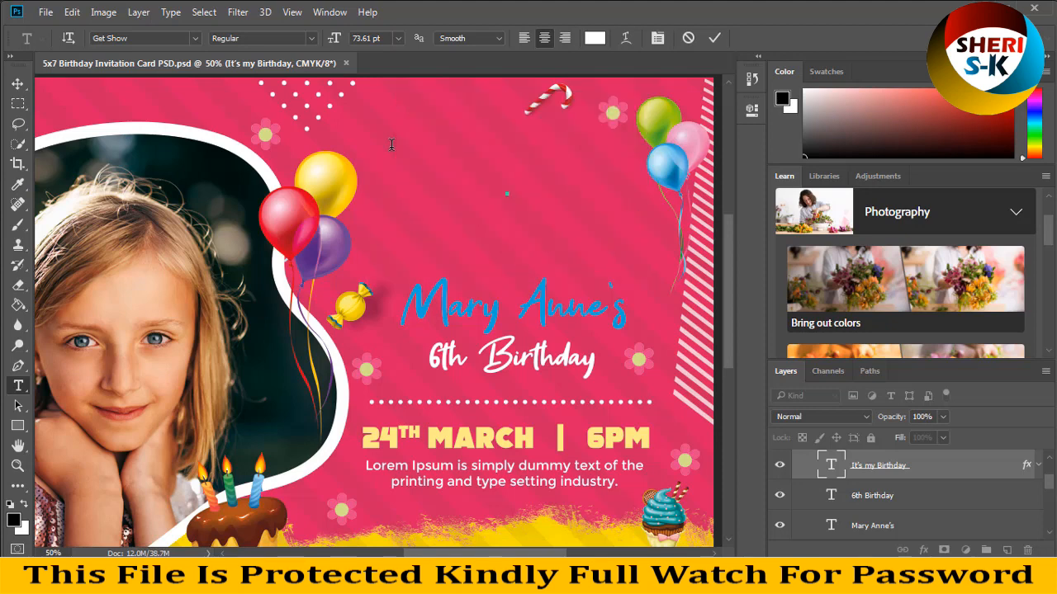
pyautogui.write('S')
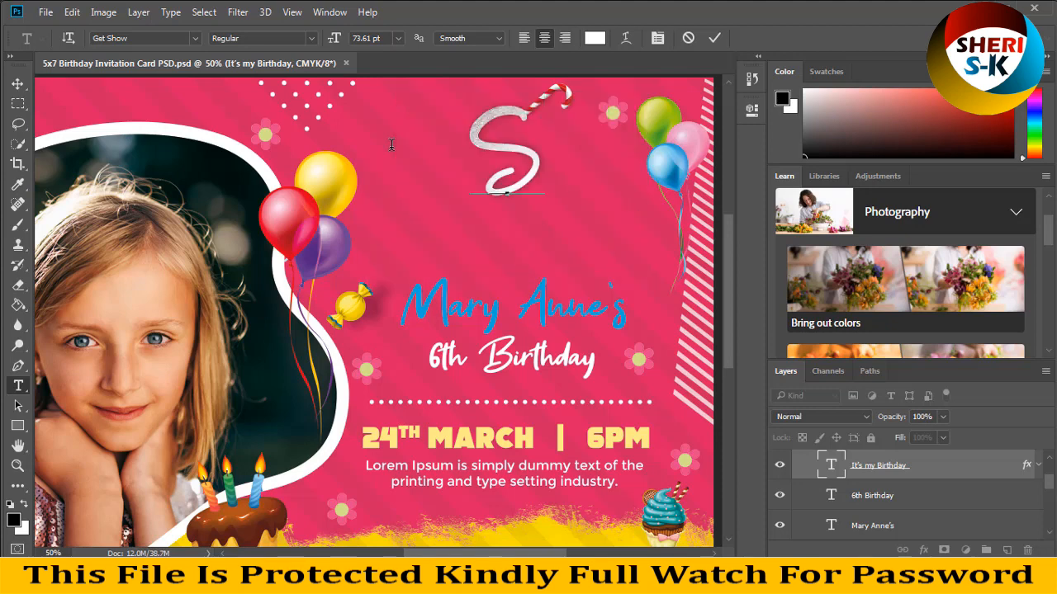
pyautogui.write('H')
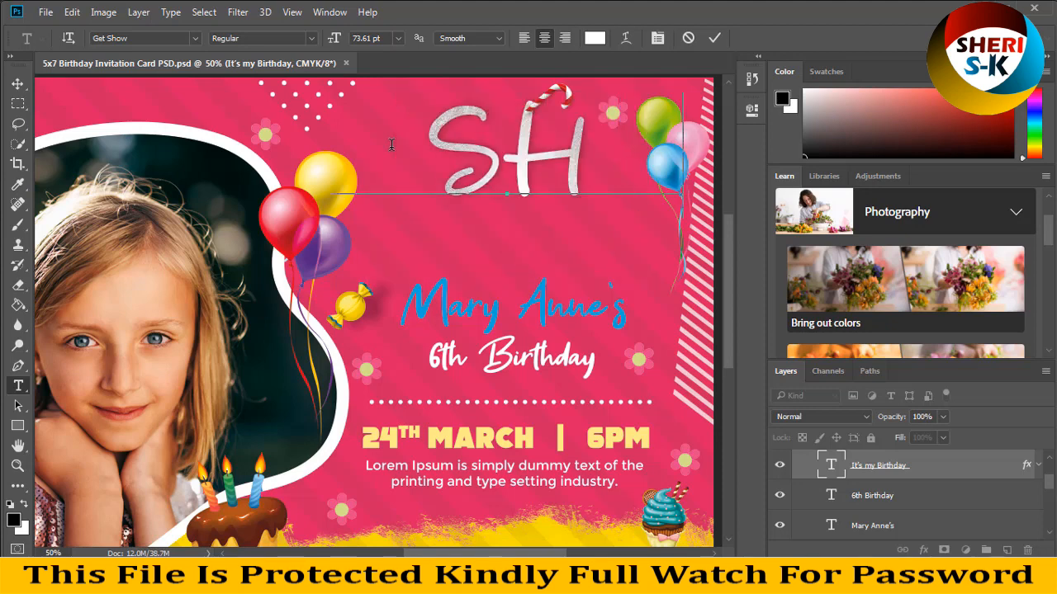
pyautogui.write('ERI')
pyautogui.hotkey('ctrl', 'a')
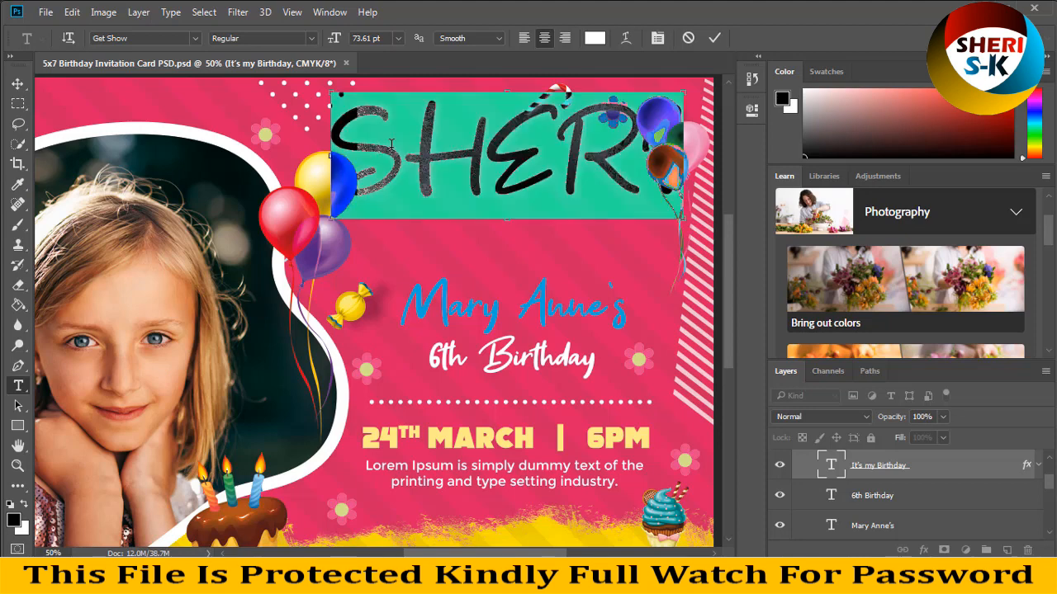
# - Enter the channel name as the new text of the silver heading and commit it
pyautogui.write('I')
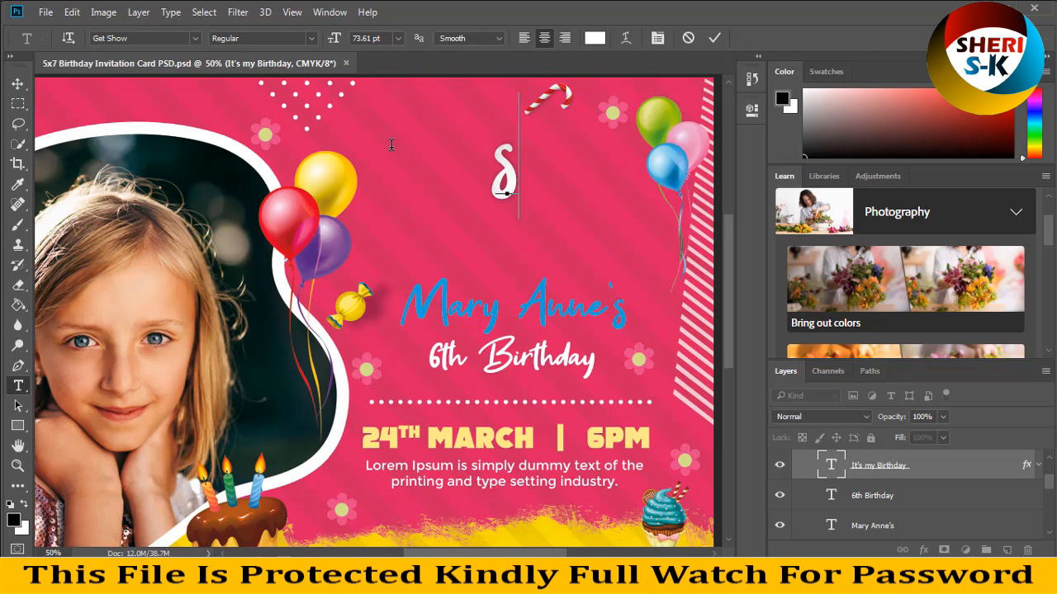
pyautogui.write(' heri')
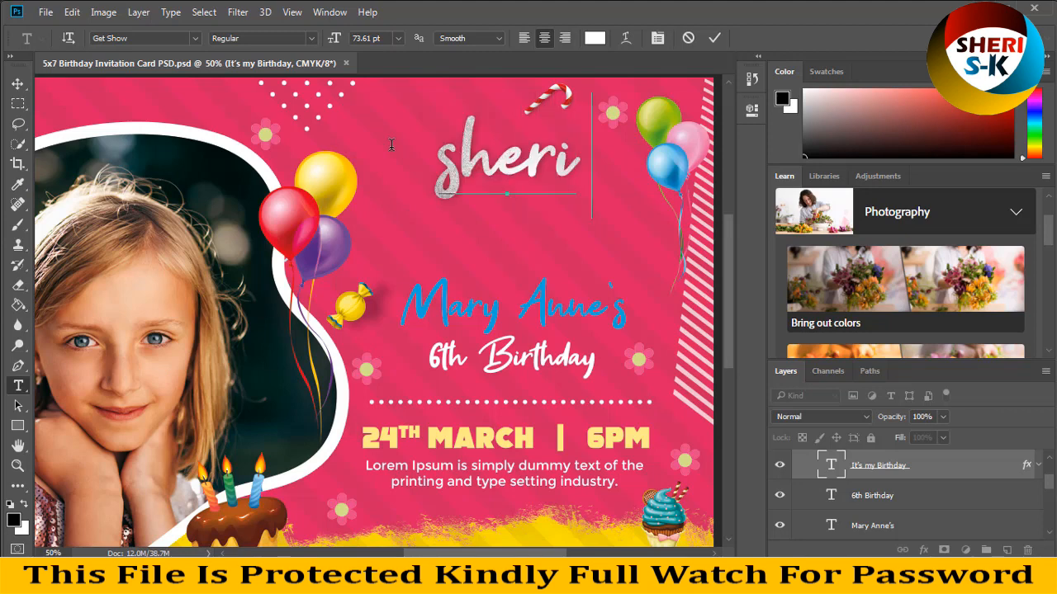
pyautogui.write(' Sk')
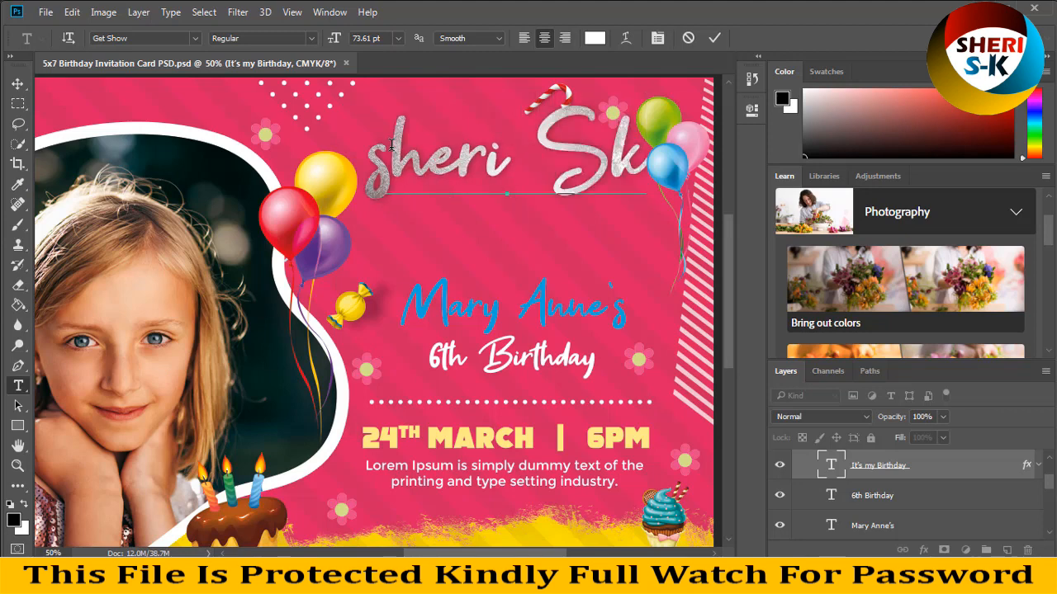
pyautogui.click(18, 103)
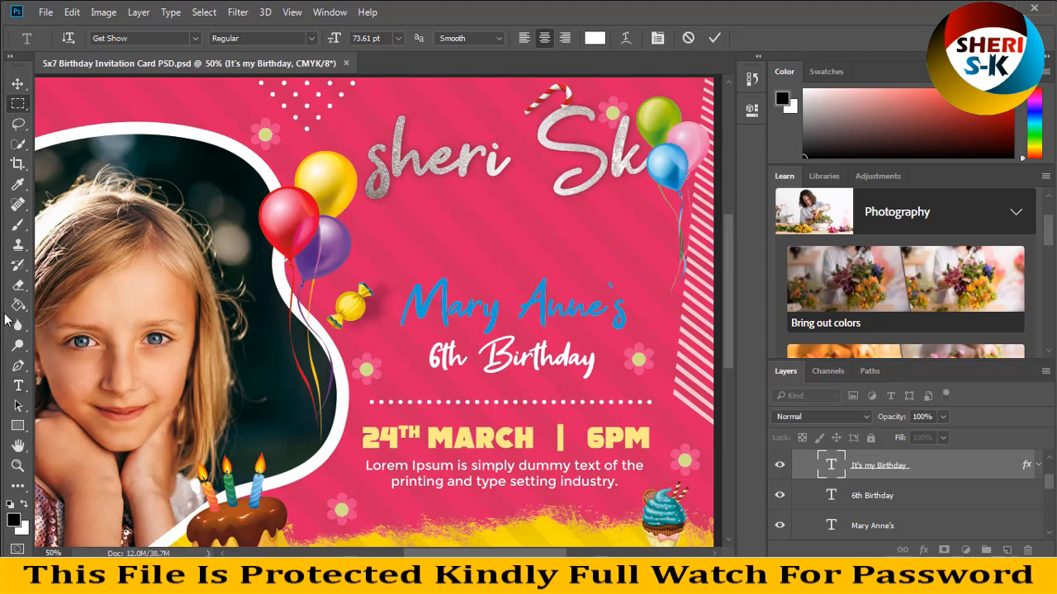
# - Replace the child's name in the blue line above "6th Birthday" with a new first name
pyautogui.click(18, 385)
pyautogui.click(605, 323)
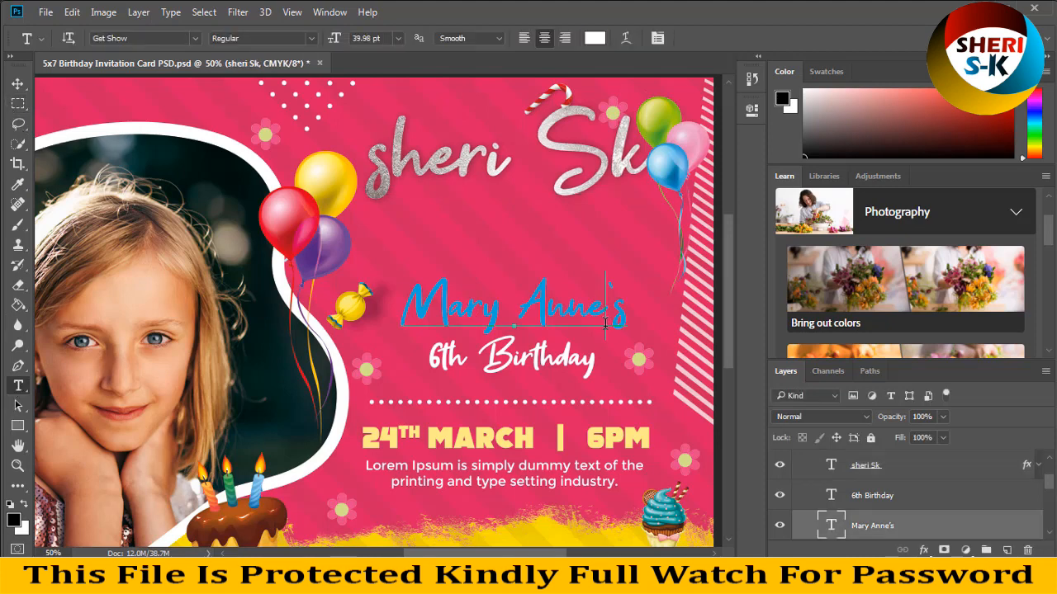
pyautogui.moveTo(626, 314); pyautogui.dragTo(374, 314)
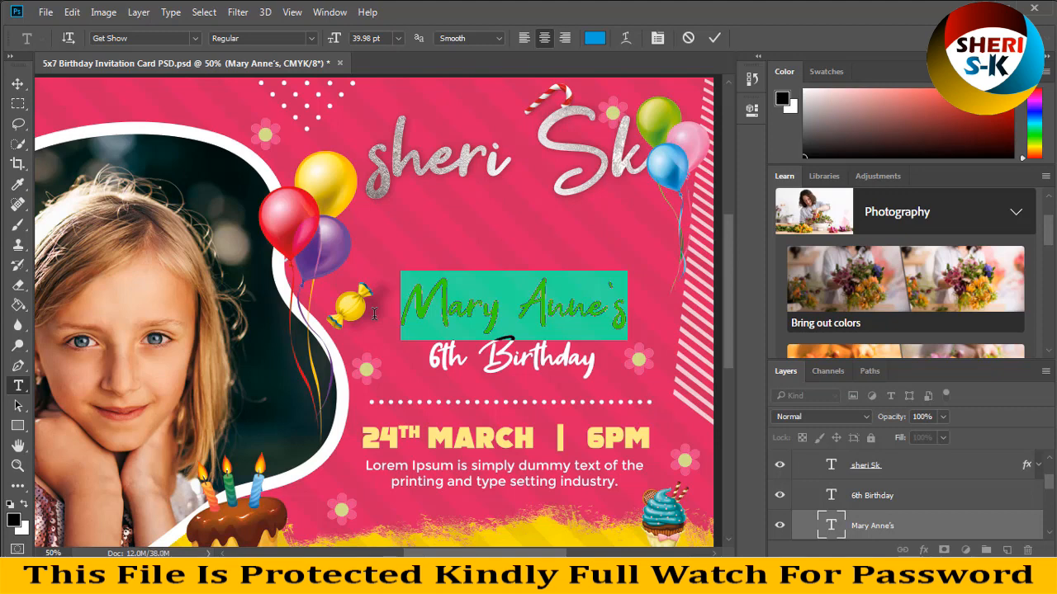
pyautogui.hotkey('ctrl', 'h')
pyautogui.write('Sheri')
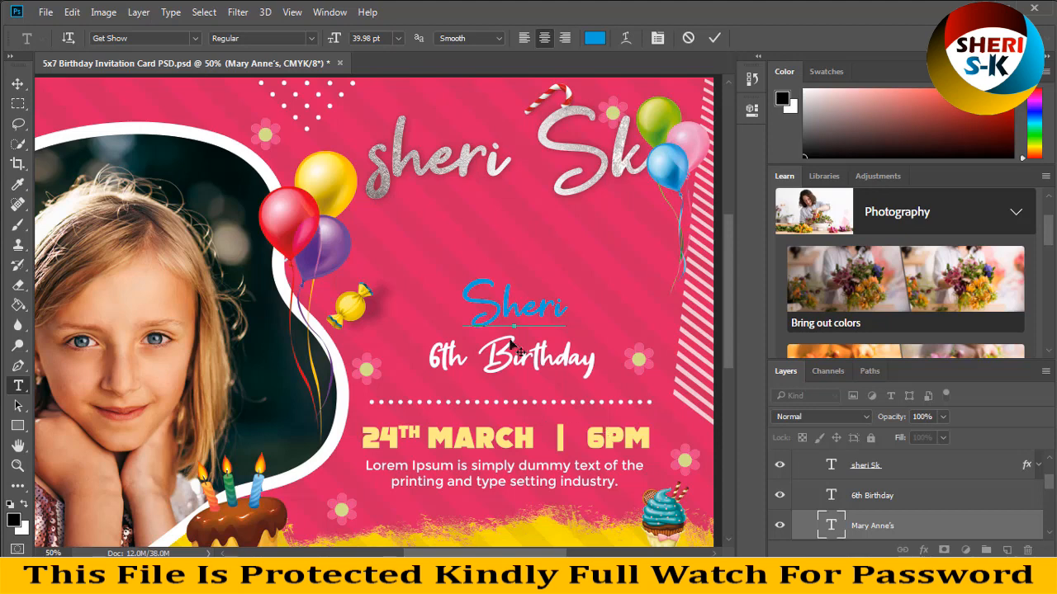
pyautogui.scroll(-1, 507, 372)
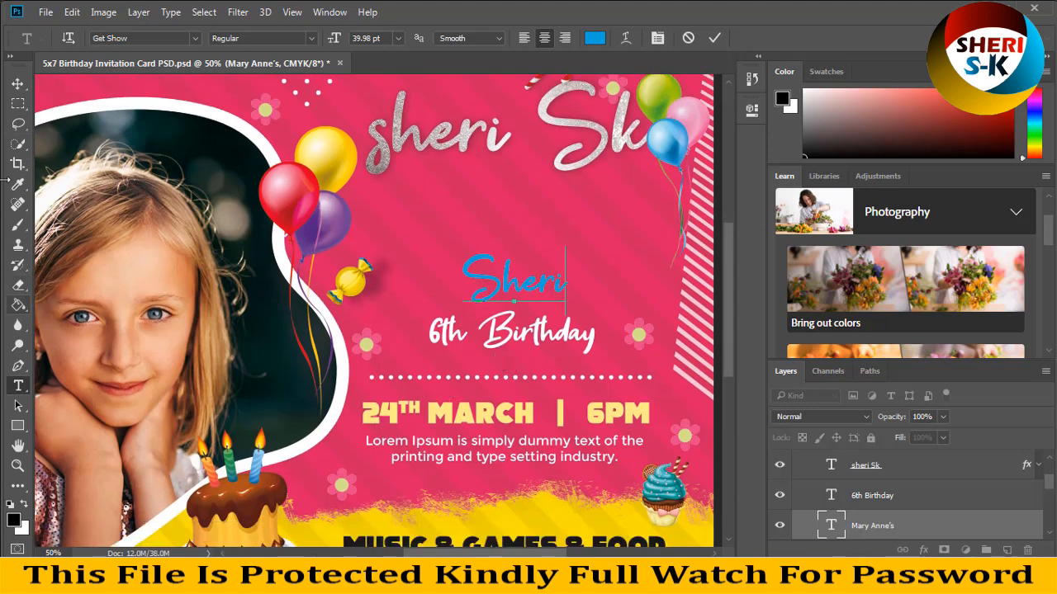
pyautogui.click(18, 104)
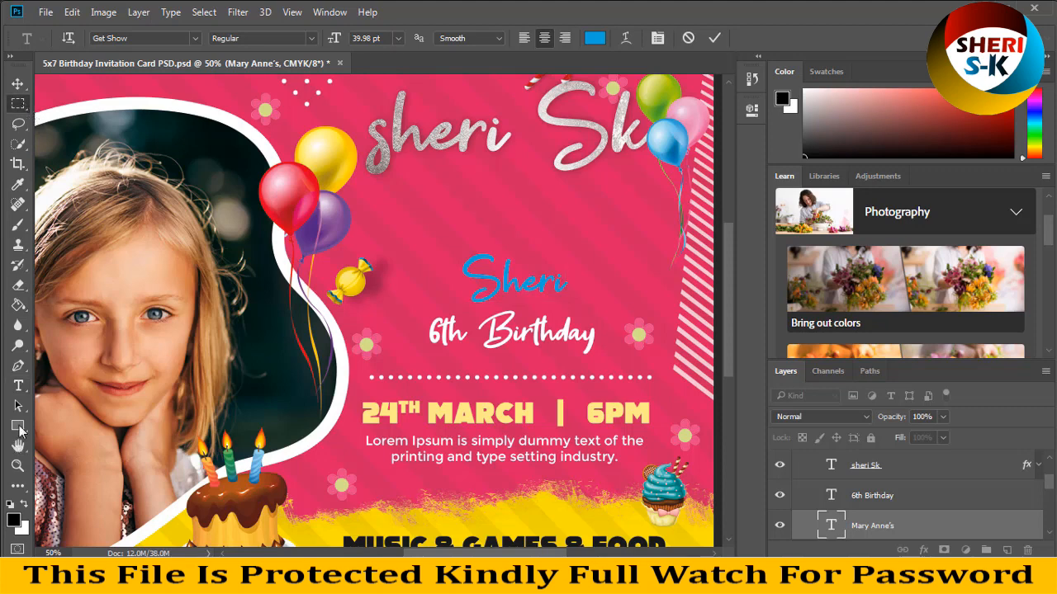
# - Change the day in the yellow date and time line to 17, keeping its "TH" suffix
pyautogui.click(17, 384)
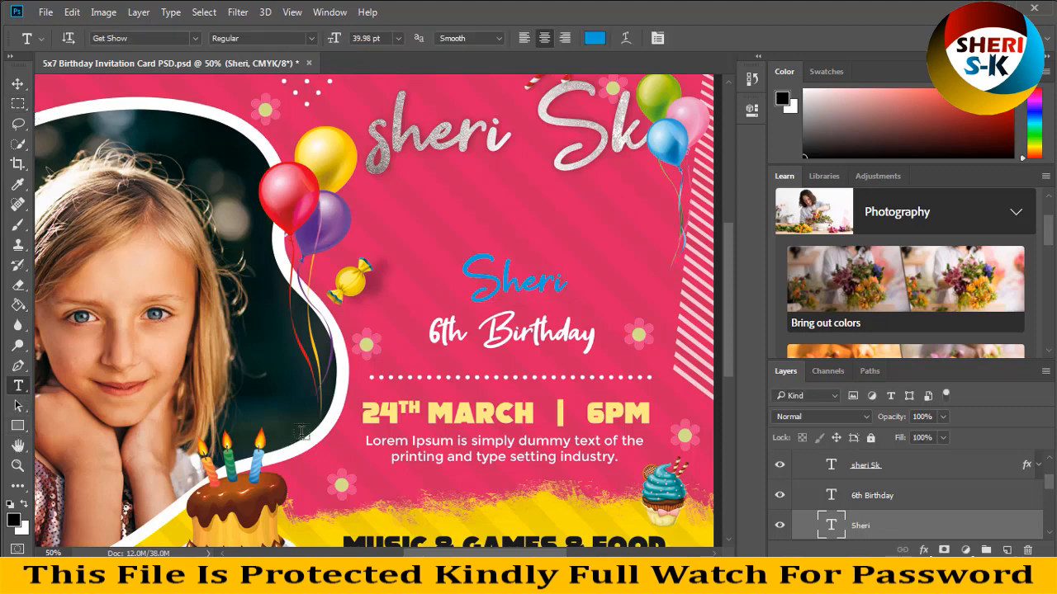
pyautogui.click(391, 408)
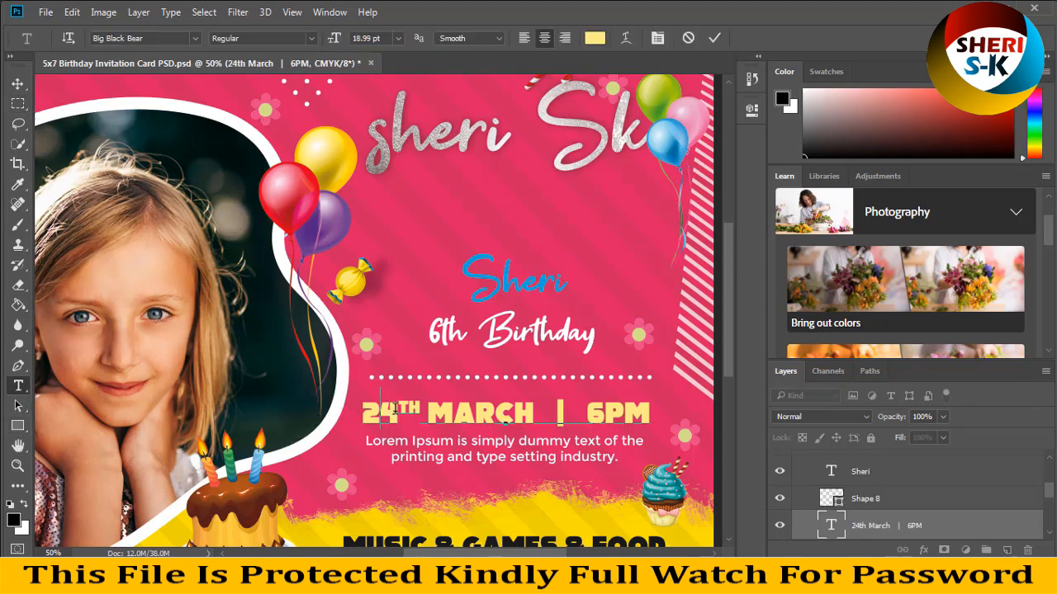
pyautogui.press('BackSpace')
pyautogui.press('Delete')
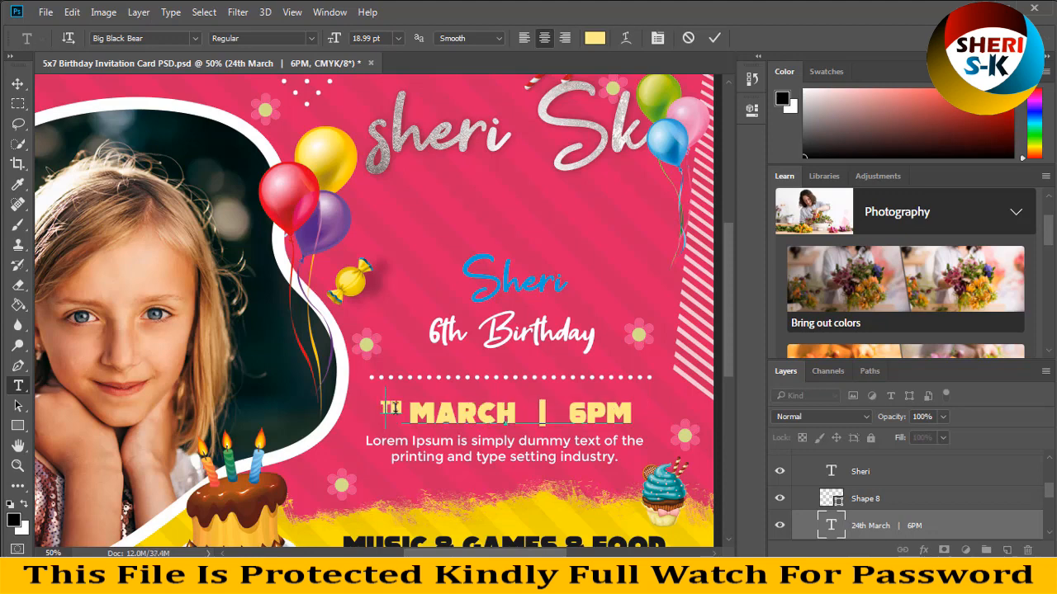
pyautogui.write('17')
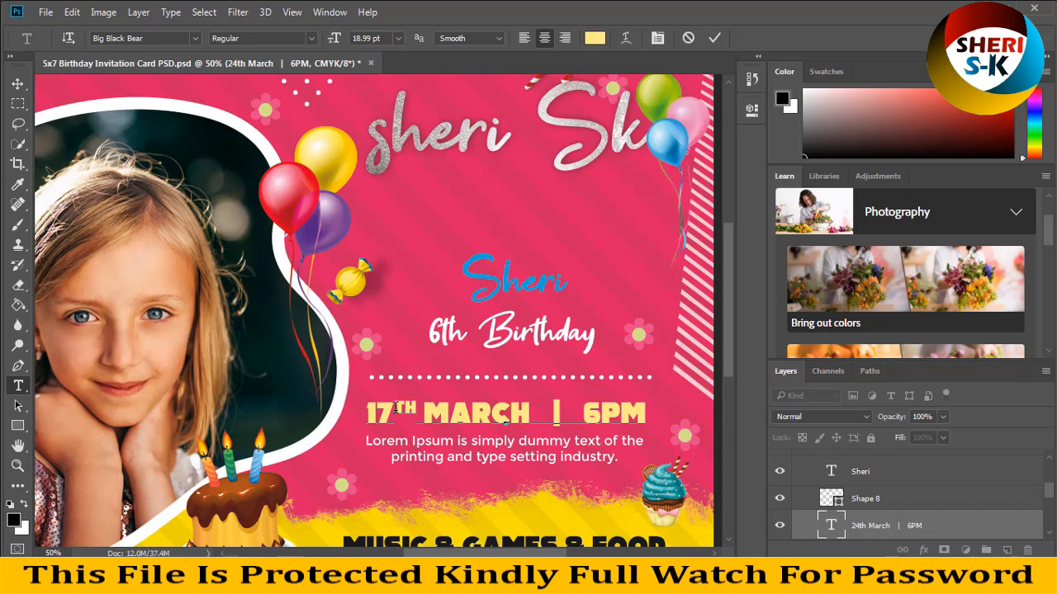
# - Replace the month "MARCH" in the date line with "SEP" and commit the text
pyautogui.press('Left')
pyautogui.press('BackSpace')
pyautogui.press('BackSpace')
pyautogui.press('BackSpace')
pyautogui.press('BackSpace')
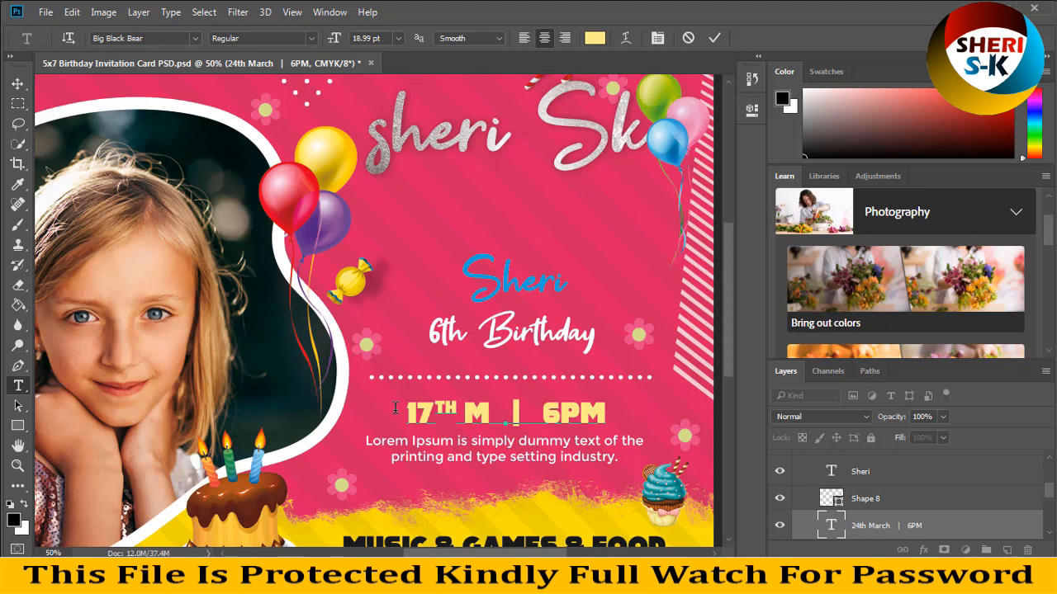
pyautogui.press('BackSpace')
pyautogui.write('SEP')
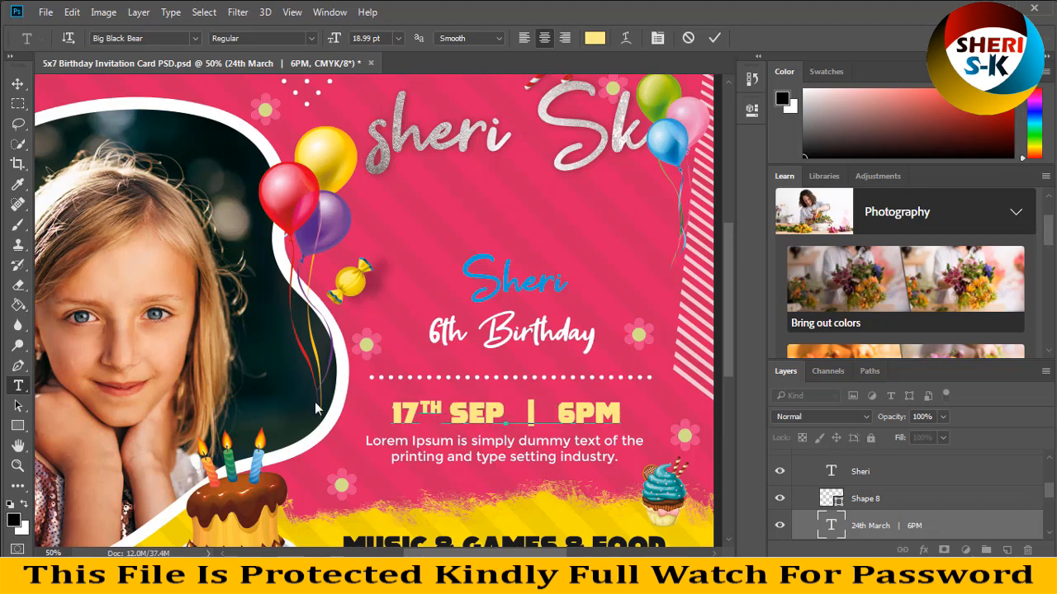
pyautogui.click(17, 104)
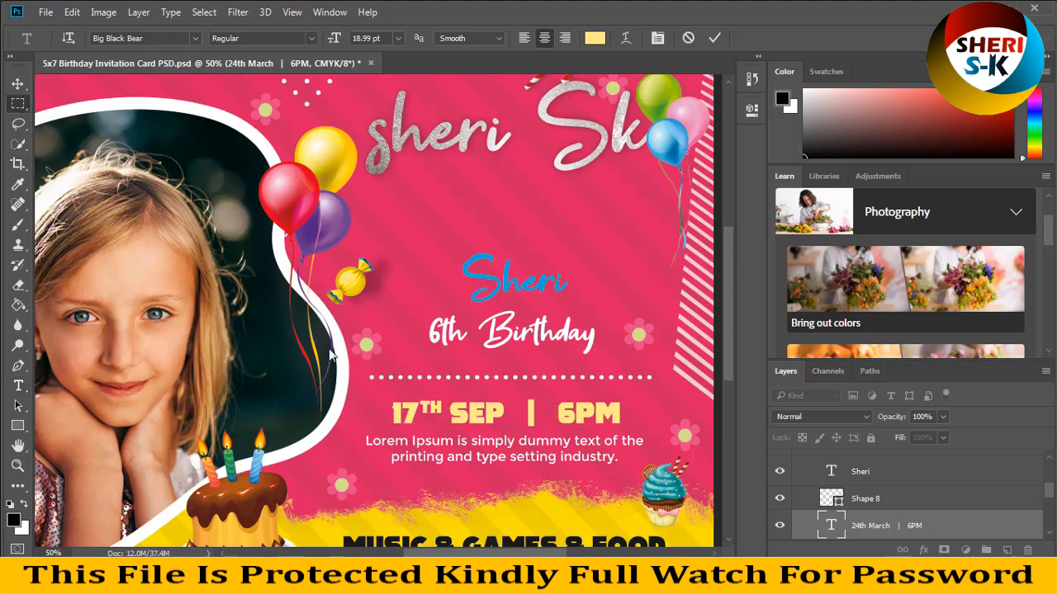
# - Delete the girl's photo layer from the Birthday Kid Image group, leaving the frame shape in place
pyautogui.scroll(-2, 372, 395)
pyautogui.scroll(-2, 372, 388)
pyautogui.hotkey('ctrl', '-')
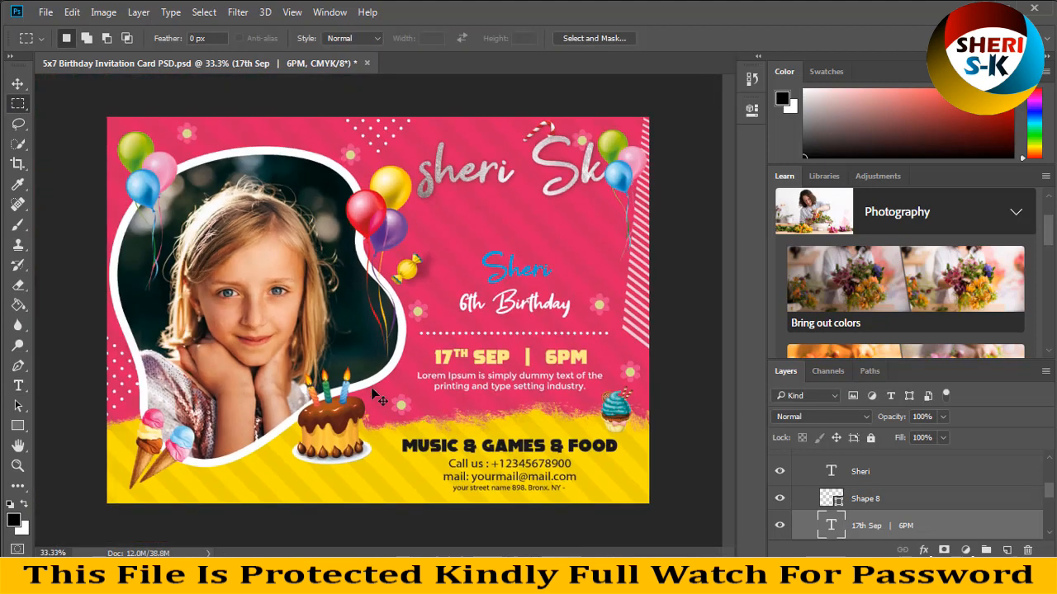
pyautogui.press('v')
pyautogui.click(251, 258)
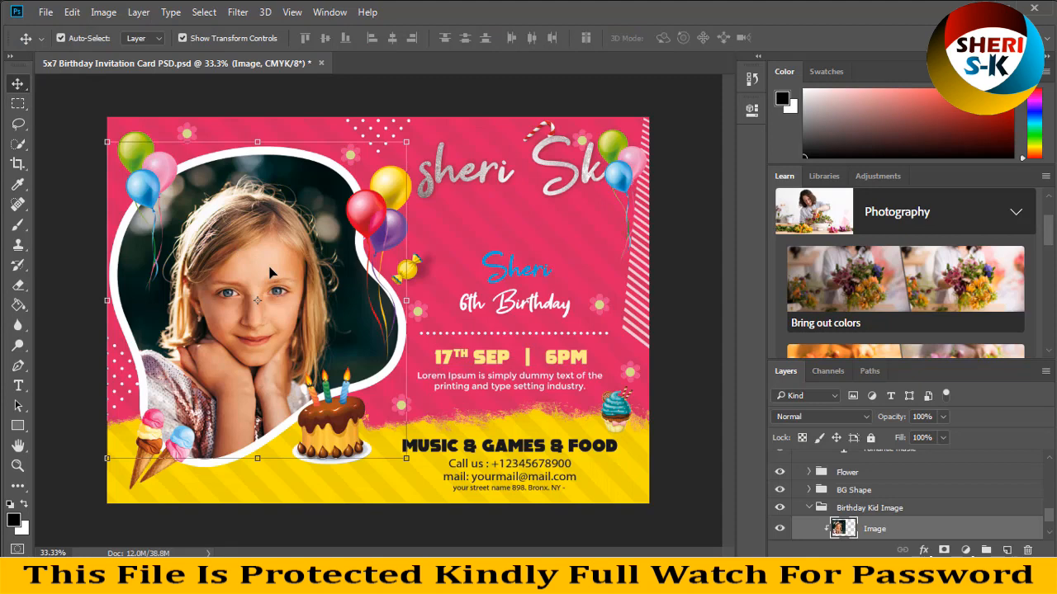
pyautogui.press('Delete')
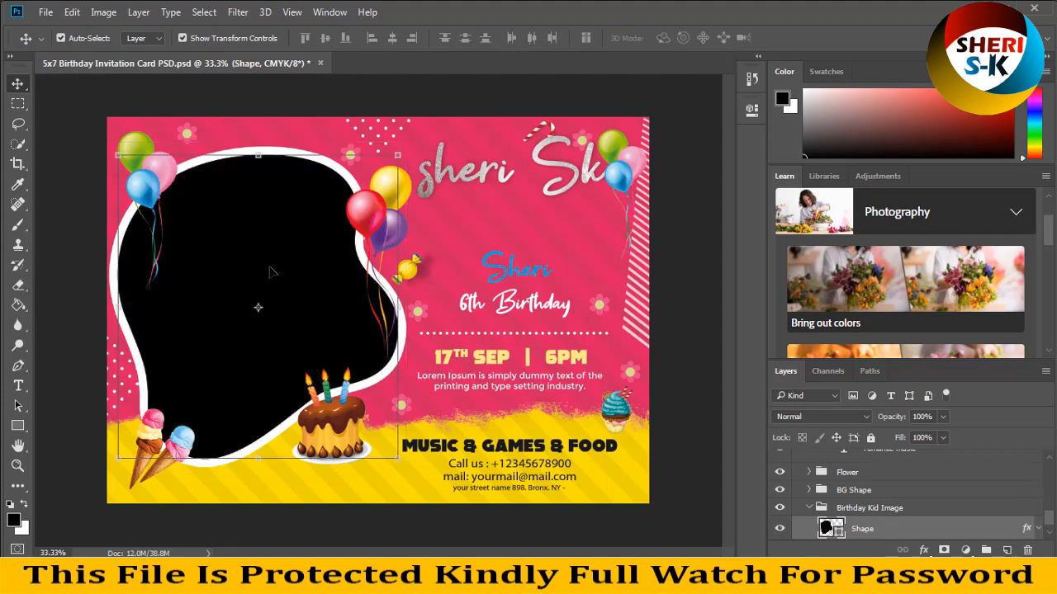
# - Open asian-beauty-girl-photo-metal-mesh-fence-hd-wallpaper.jpg from the Girls folder on drive D and undock it into a floating window
pyautogui.click(46, 11)
pyautogui.click(56, 38)
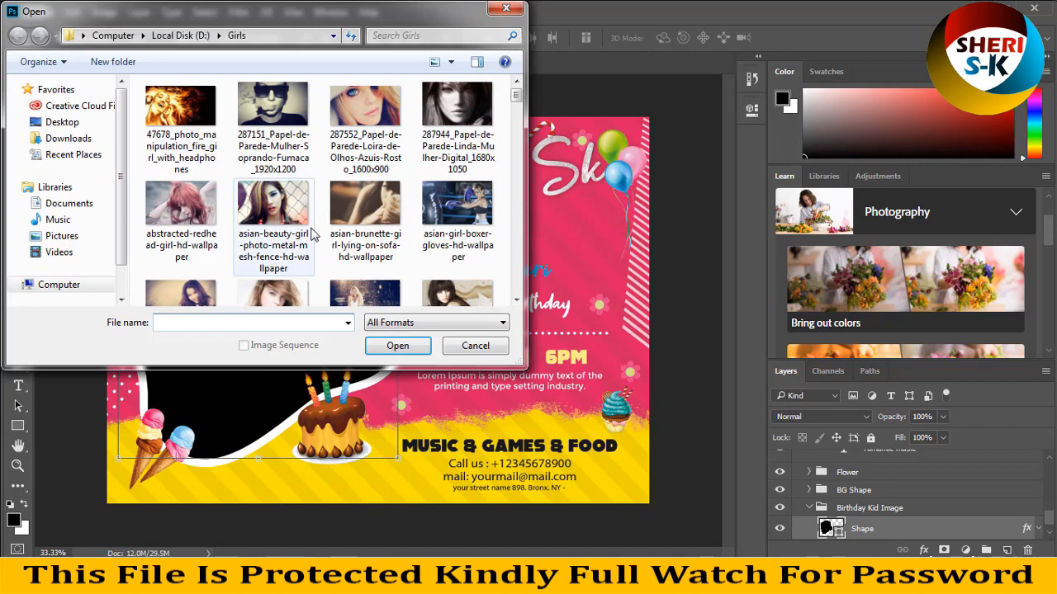
pyautogui.click(300, 217)
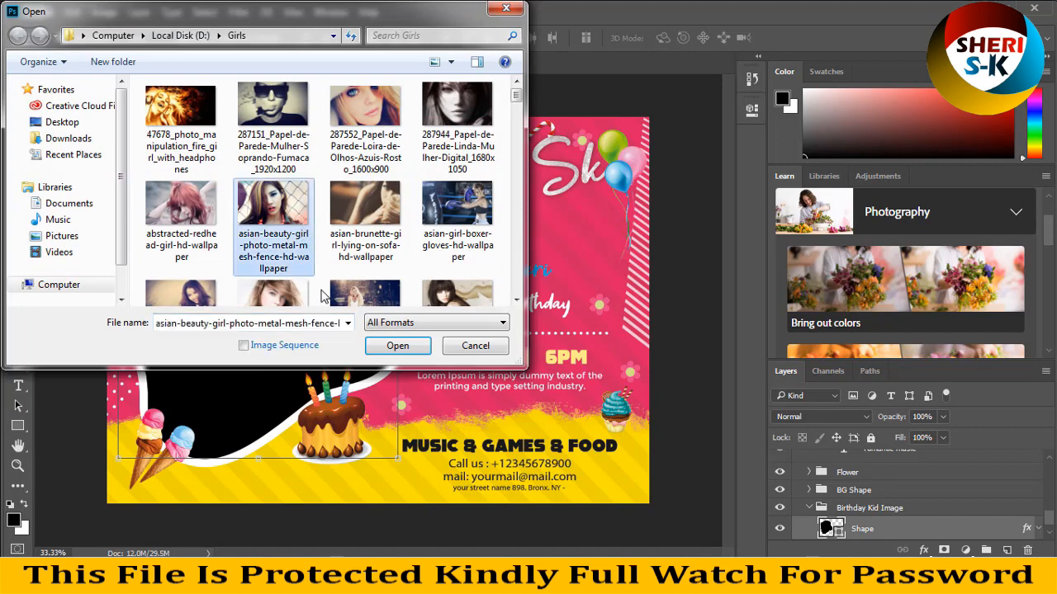
pyautogui.scroll(-5, 376, 114)
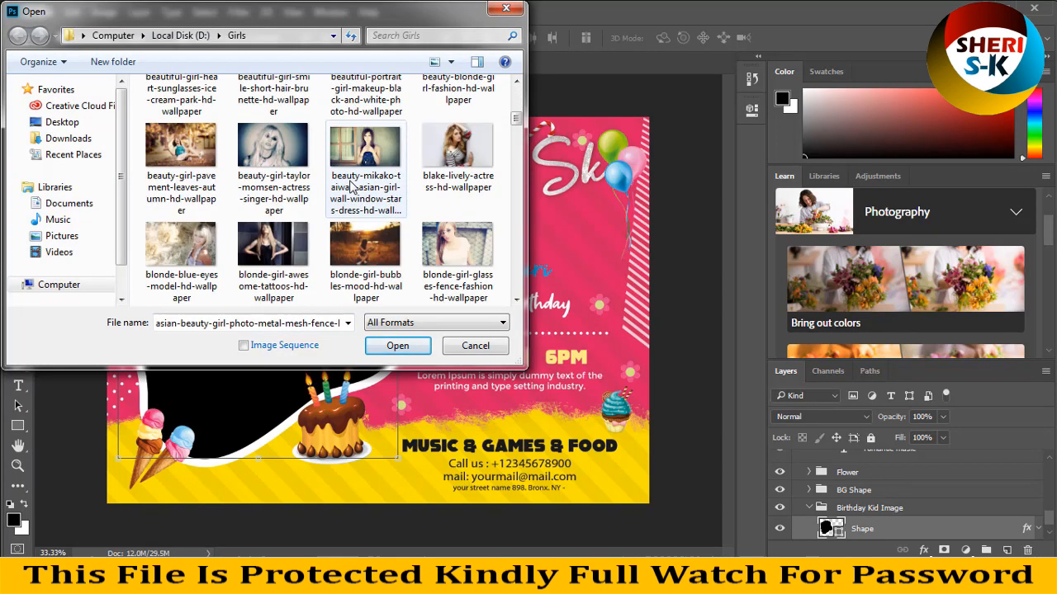
pyautogui.scroll(5, 264, 235)
pyautogui.click(396, 347)
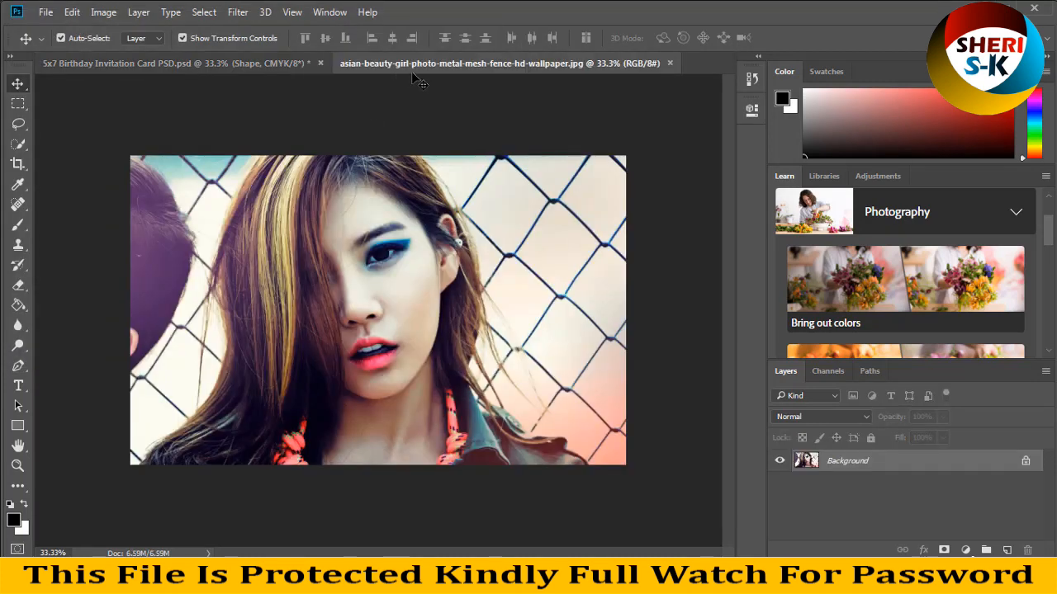
pyautogui.moveTo(495, 63); pyautogui.dragTo(495, 147)
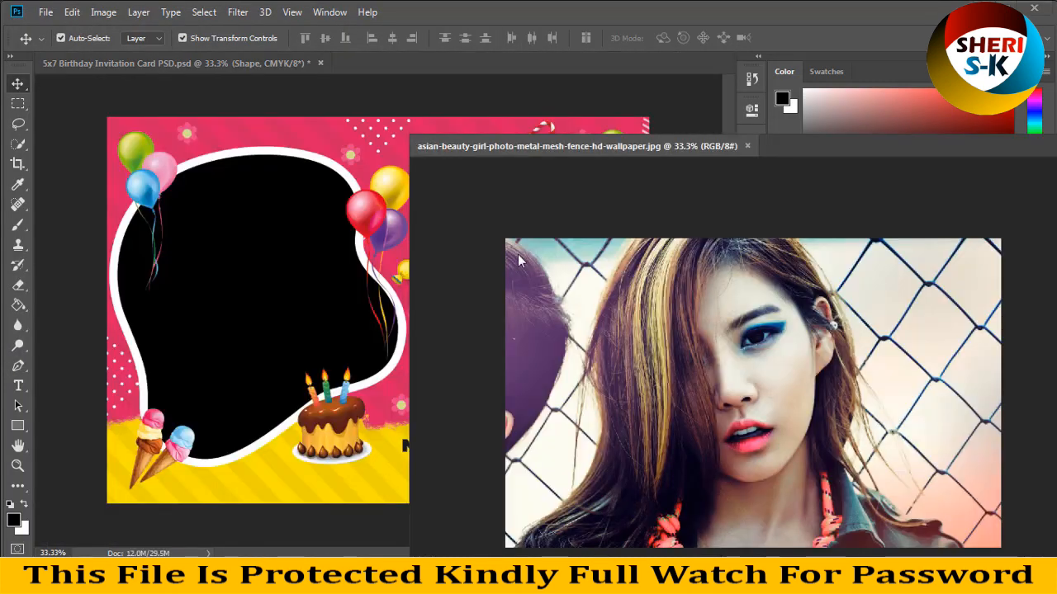
# - Bring the asian-beauty-girl photo into the card's Birthday Kid Image group, centre the face over the frame and clip it to the black shape
pyautogui.moveTo(421, 293); pyautogui.dragTo(248, 282)
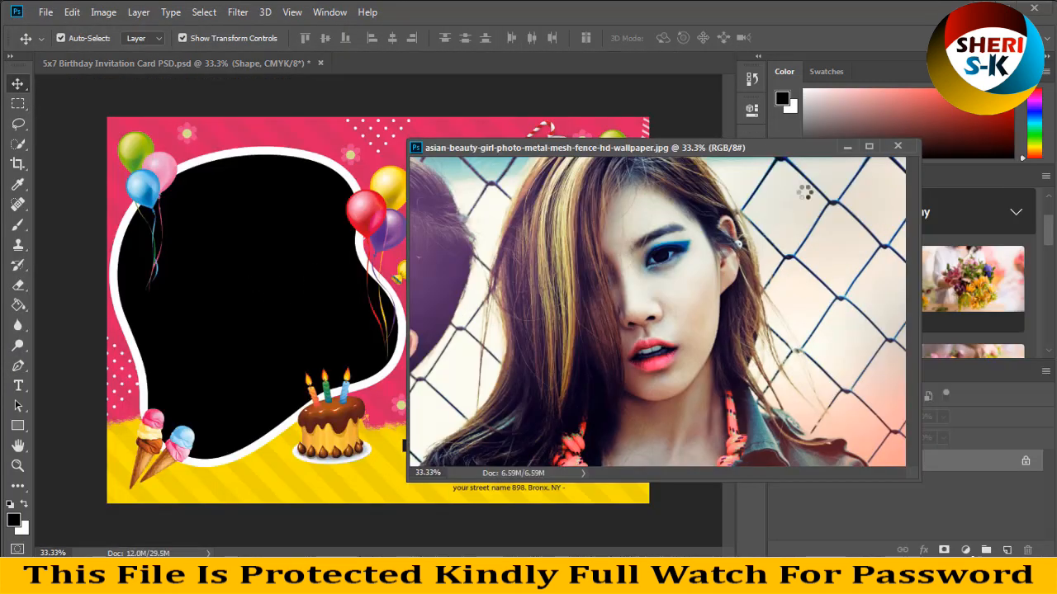
pyautogui.click(847, 147)
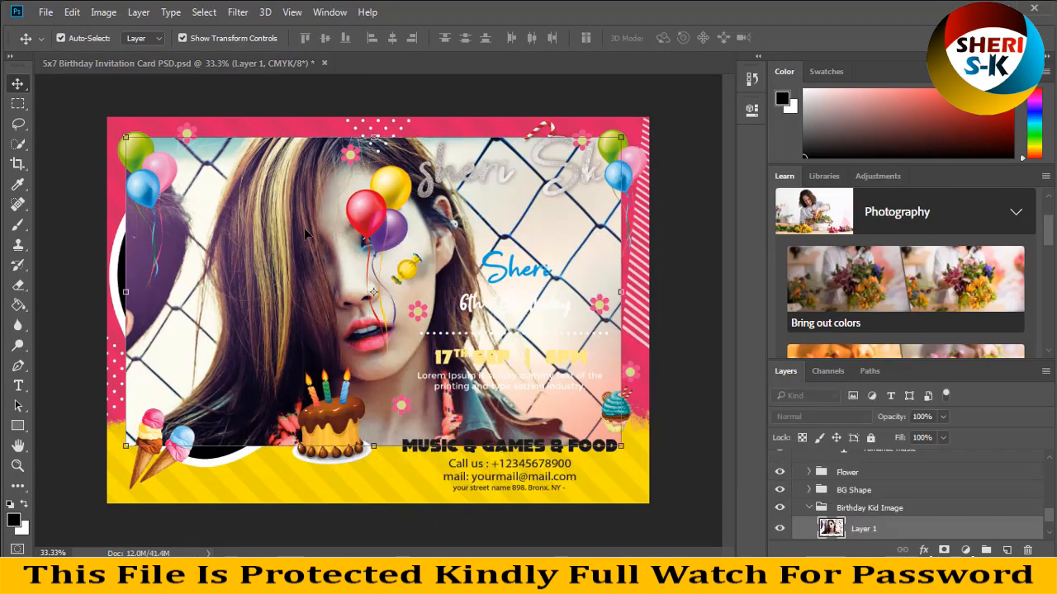
pyautogui.moveTo(221, 232); pyautogui.dragTo(138, 235)
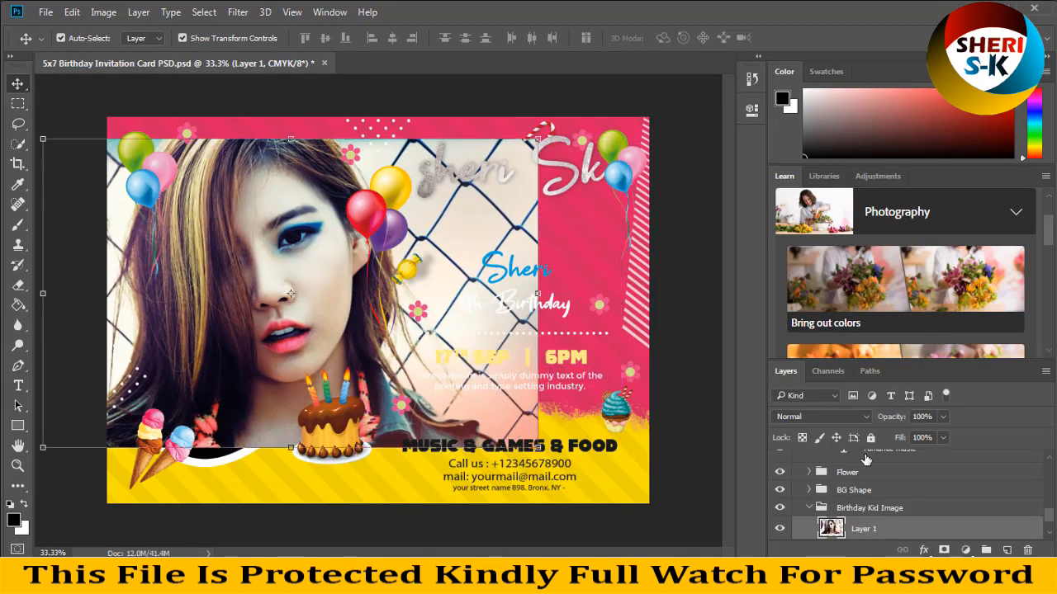
pyautogui.rightClick(878, 531)
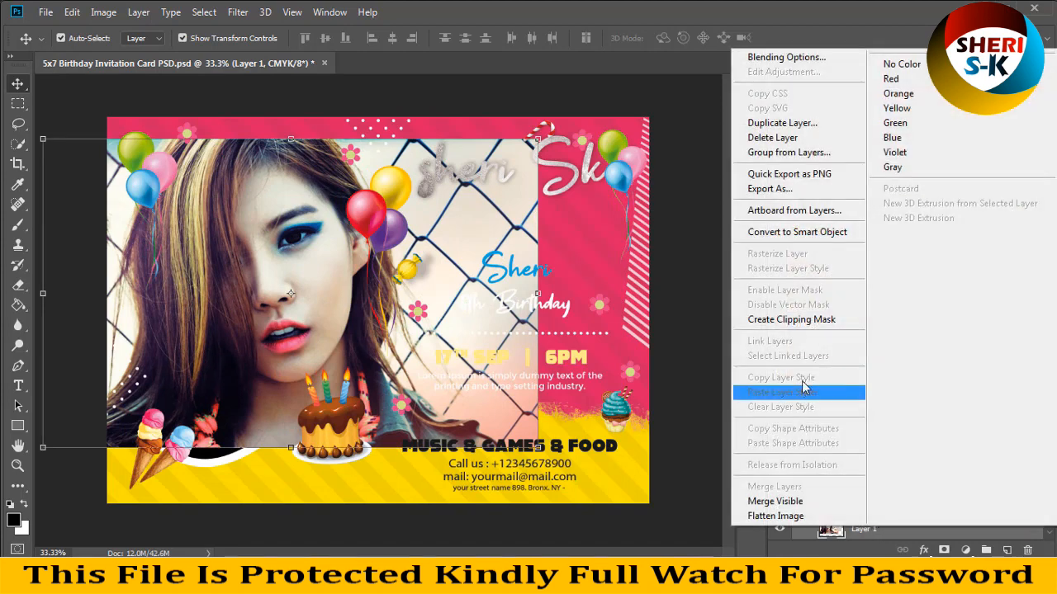
pyautogui.click(792, 322)
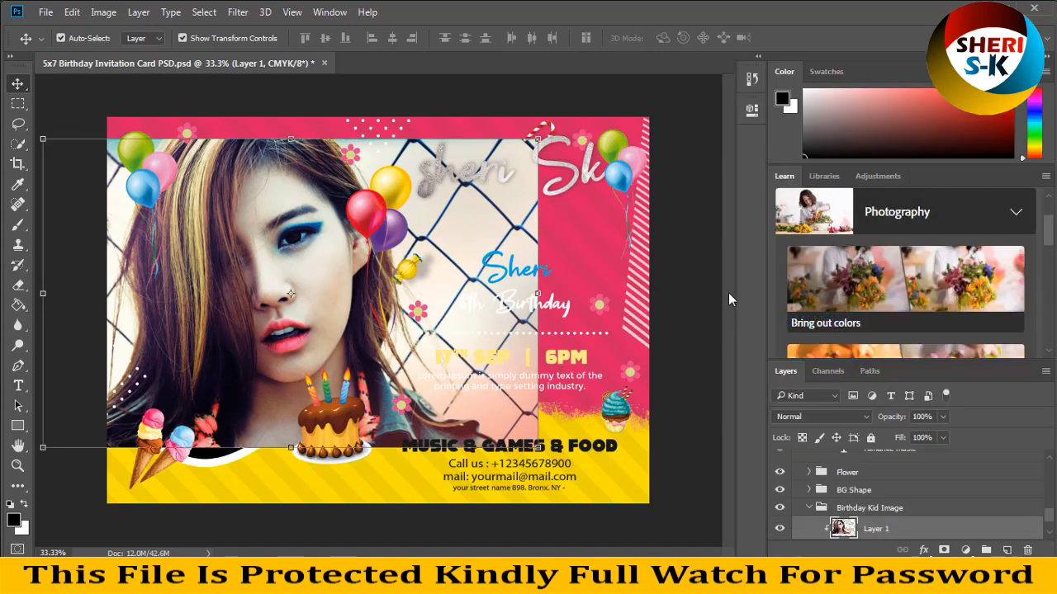
# - Stretch the clipped photo to about 109% height and narrow it to about 86% width so that it fills the white-edged frame
pyautogui.click(284, 467)
pyautogui.moveTo(284, 469); pyautogui.dragTo(284, 496)
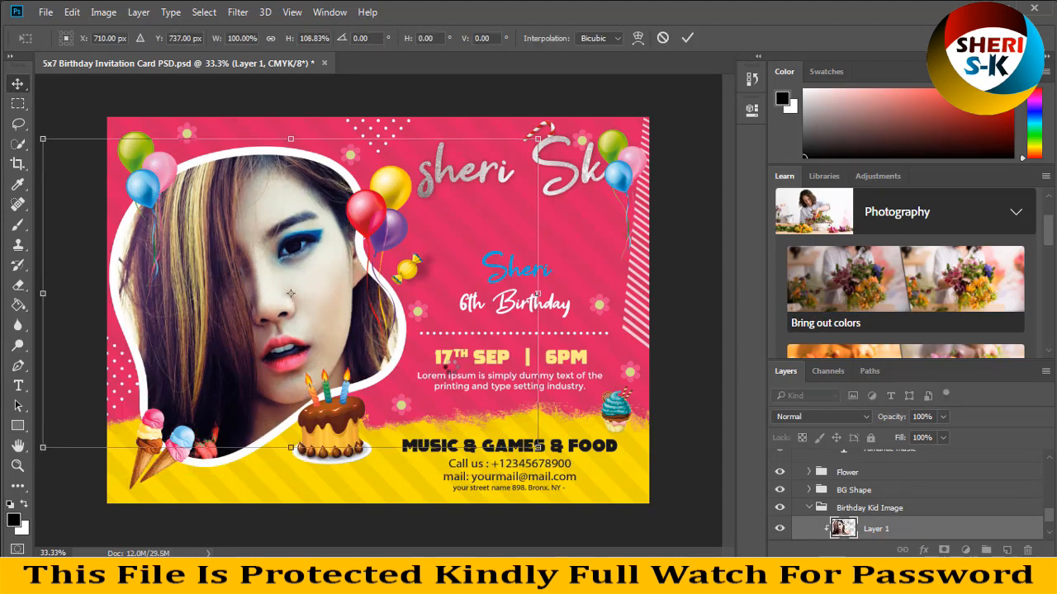
pyautogui.press('Return')
pyautogui.click(537, 305)
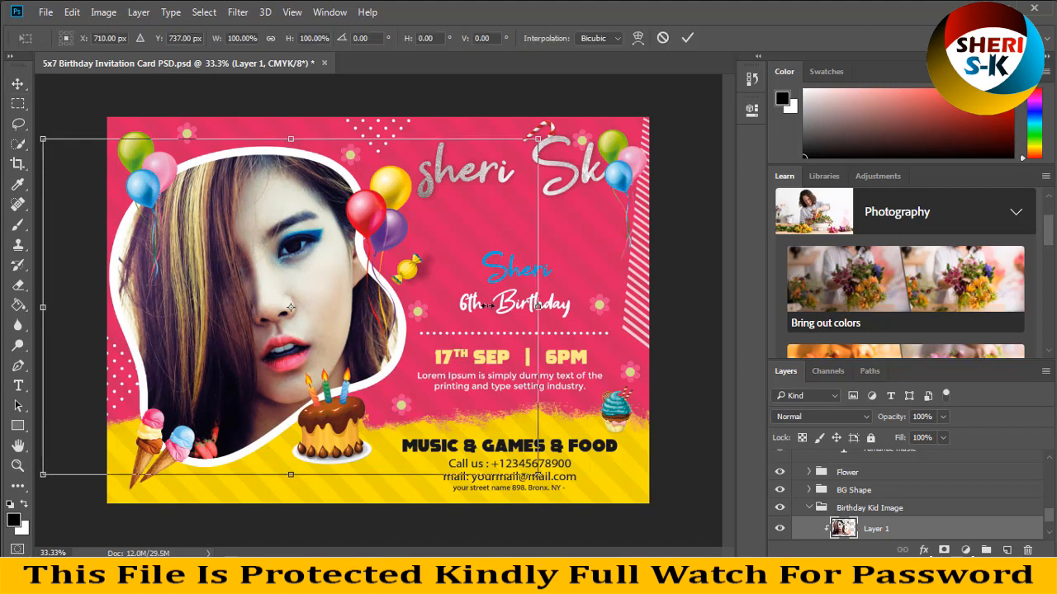
pyautogui.moveTo(476, 306); pyautogui.dragTo(467, 306)
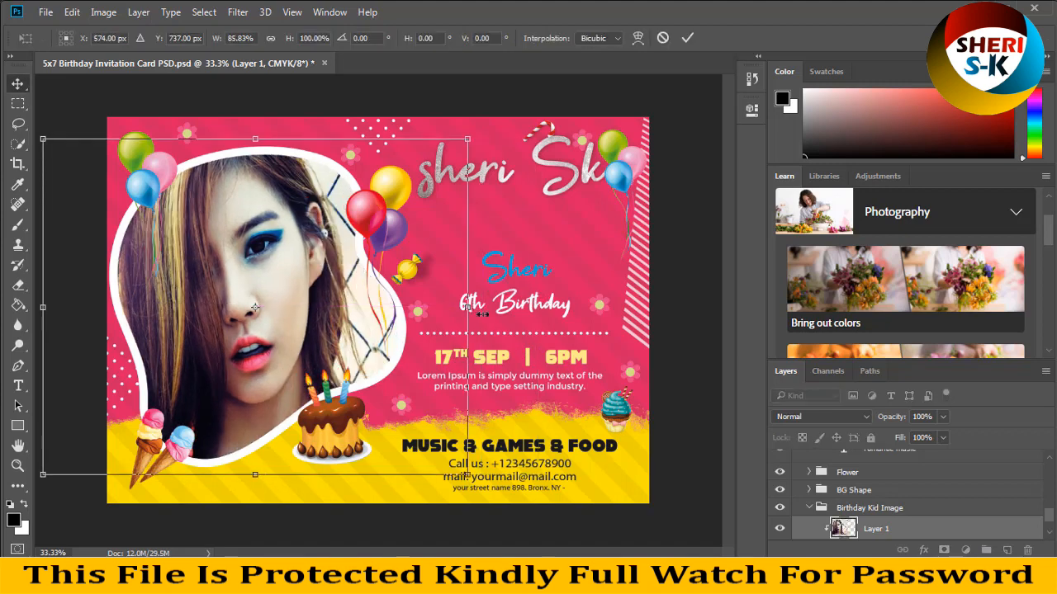
pyautogui.press('Return')
# - Add a Color Overlay effect to the pink background shape and open its colour for editing
pyautogui.click(586, 352)
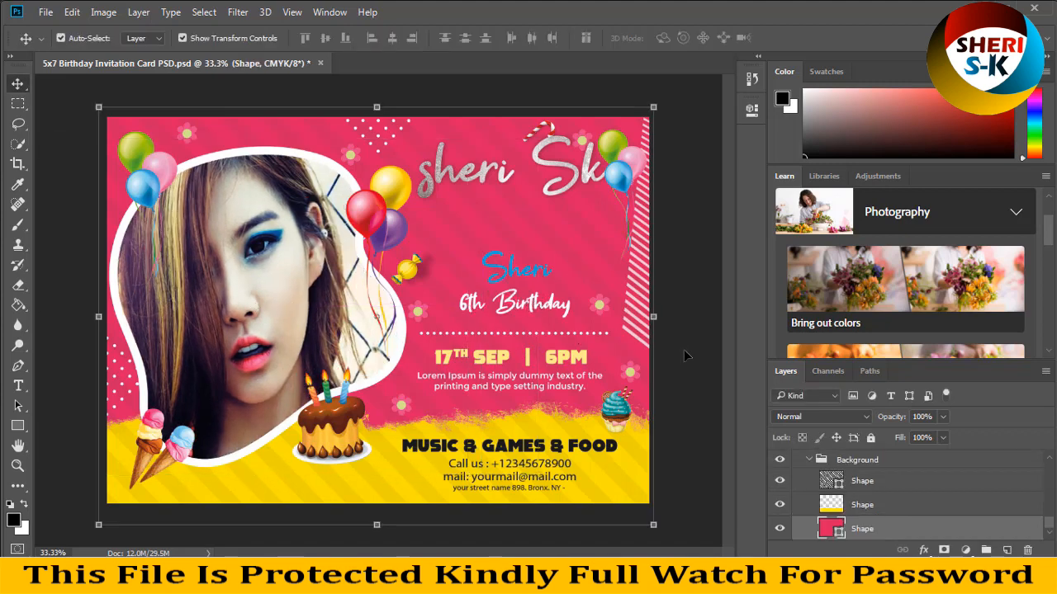
pyautogui.click(923, 549)
pyautogui.click(957, 473)
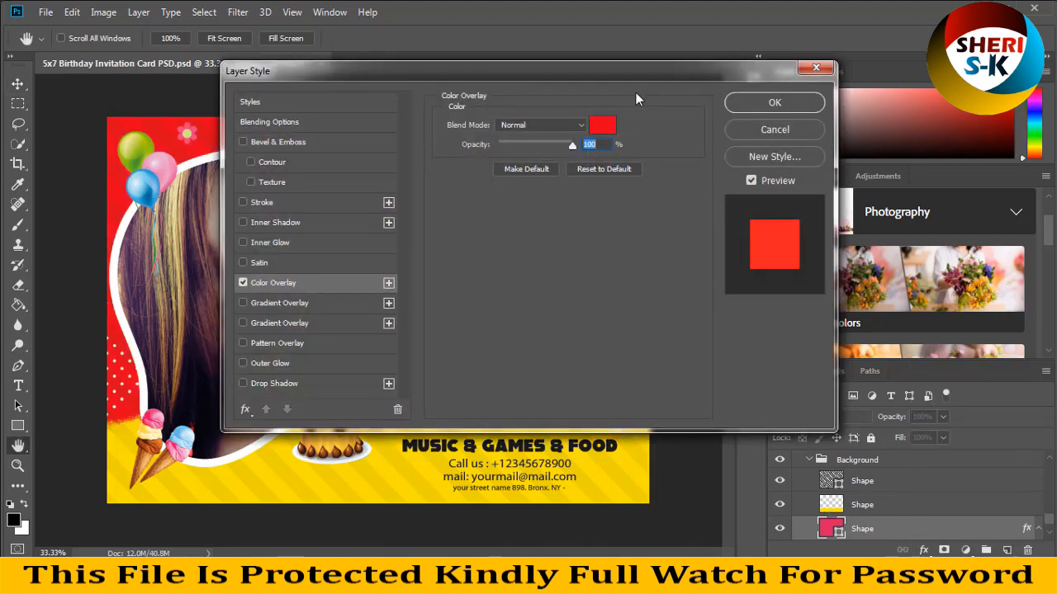
pyautogui.moveTo(646, 70); pyautogui.dragTo(895, 267)
pyautogui.click(847, 327)
# - Try purple and bright green overlay colours on the background, settle on green 6acc2f and apply the layer style
pyautogui.click(752, 229)
pyautogui.click(787, 160)
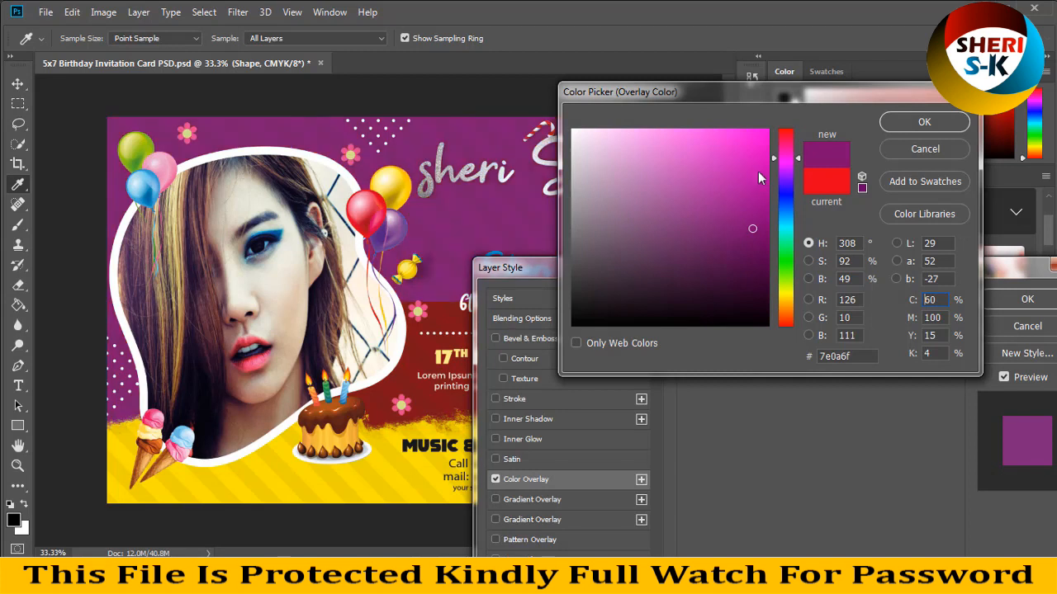
pyautogui.moveTo(760, 178); pyautogui.dragTo(768, 129)
pyautogui.moveTo(781, 177); pyautogui.dragTo(776, 275)
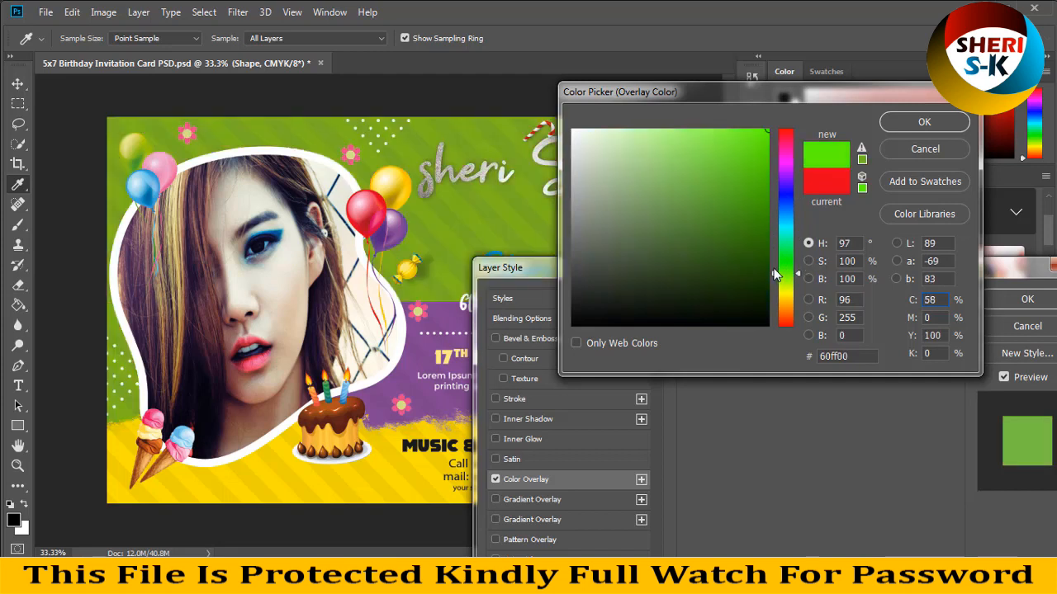
pyautogui.moveTo(660, 310); pyautogui.dragTo(572, 143)
pyautogui.moveTo(664, 178)
pyautogui.mouseDown()
pyautogui.moveTo(740, 168)
pyautogui.moveTo(722, 168)
pyautogui.mouseUp()
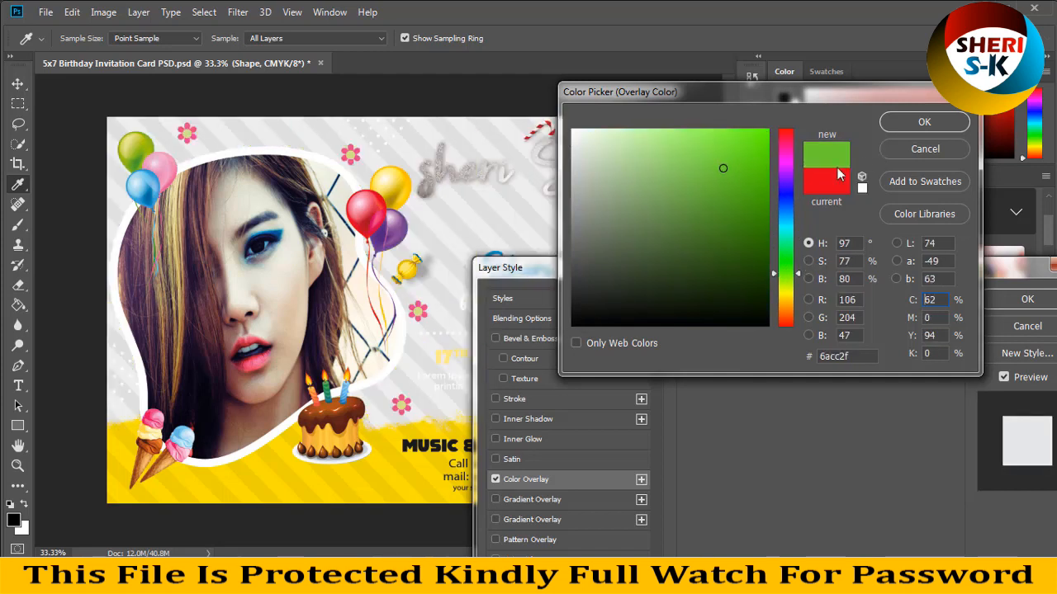
pyautogui.click(924, 121)
pyautogui.click(1026, 299)
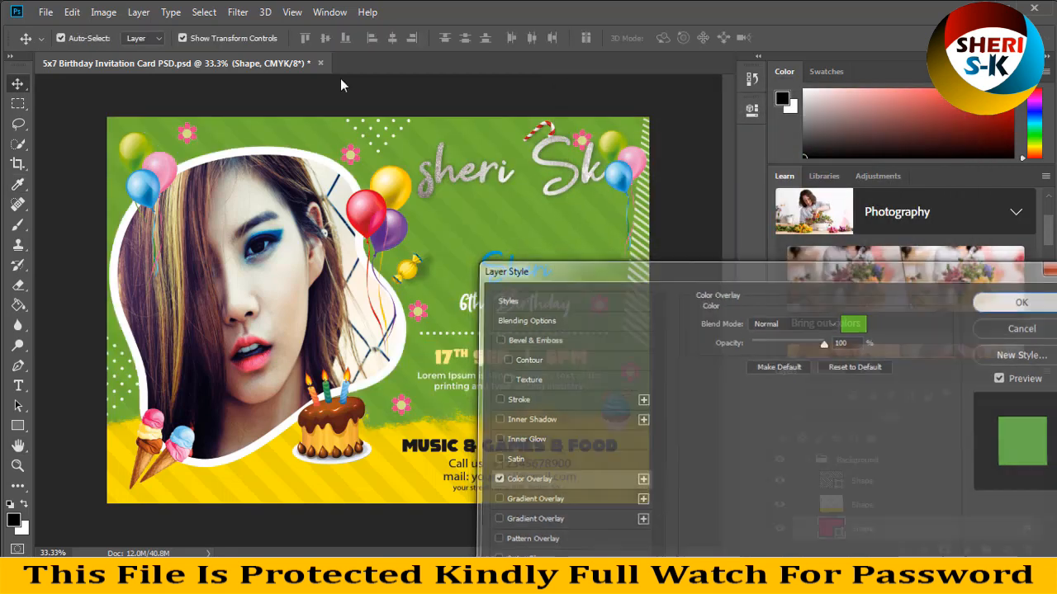
# - Close the card document without saving and open the 5x7-Size-Birthday-Invitation-Card-Design-PSD folder inside Birday Cards in Windows Explorer
pyautogui.click(320, 63)
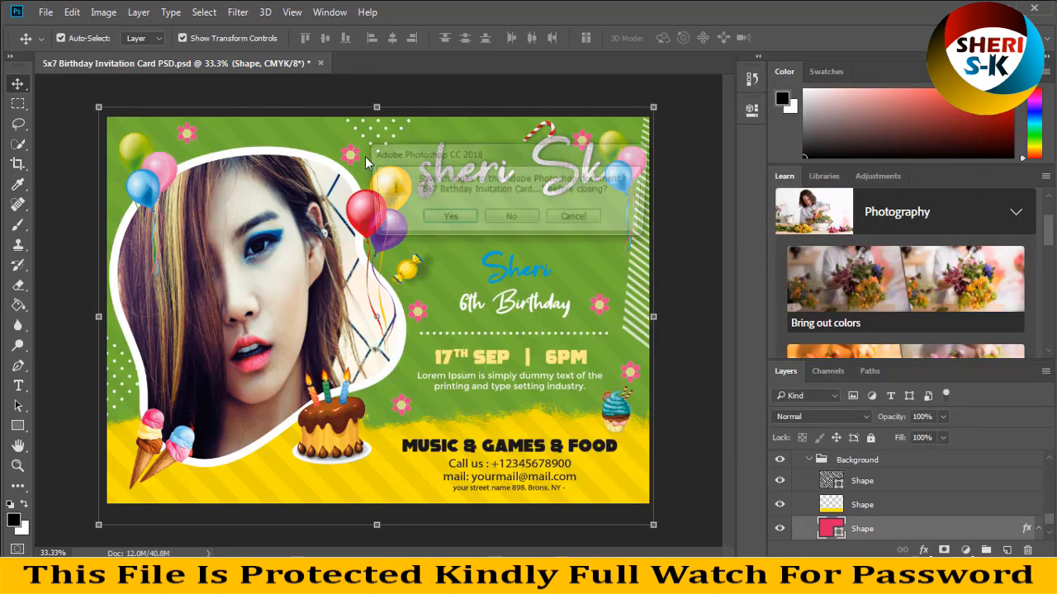
pyautogui.click(512, 219)
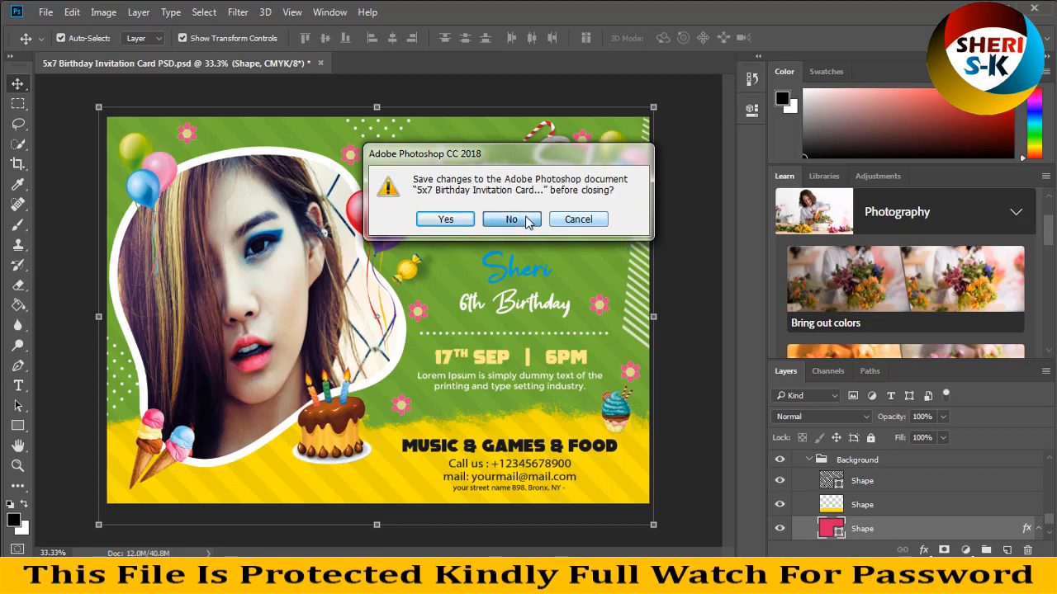
pyautogui.press('BackSpace')
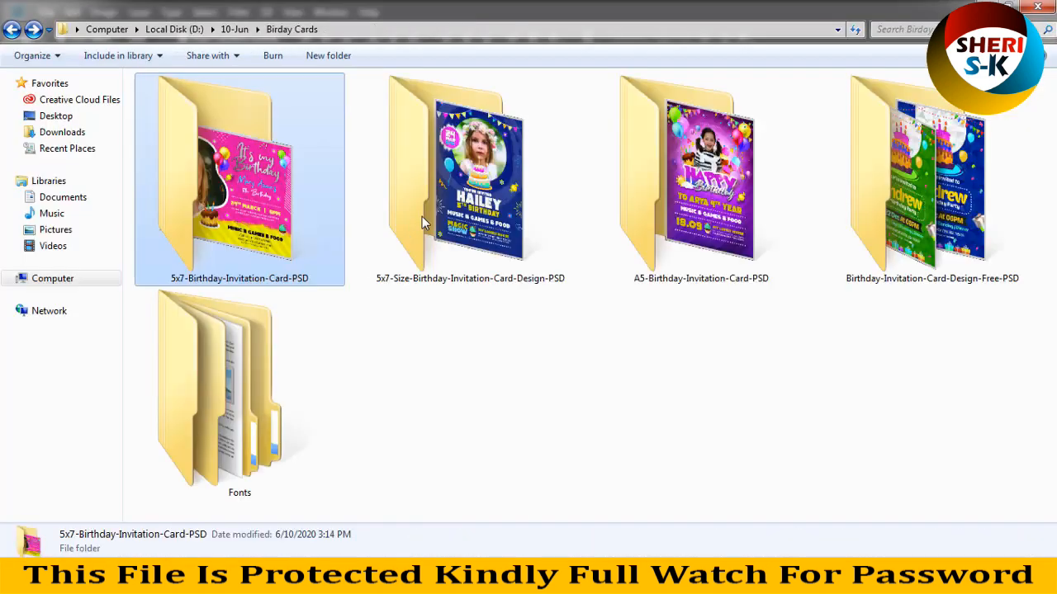
pyautogui.click(505, 187)
pyautogui.doubleClick(505, 186)
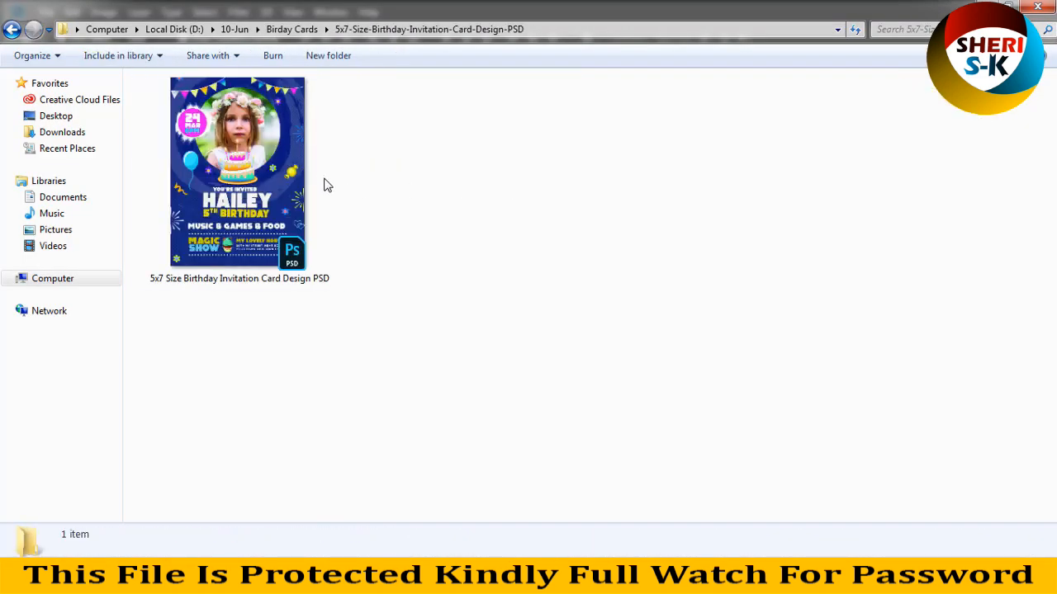
# - Preview the 5x7 Size Birthday Invitation Card Design PSD in Windows Photo Viewer, examine its date badge, photo, cake and text up close, and close the viewer
pyautogui.rightClick(285, 170)
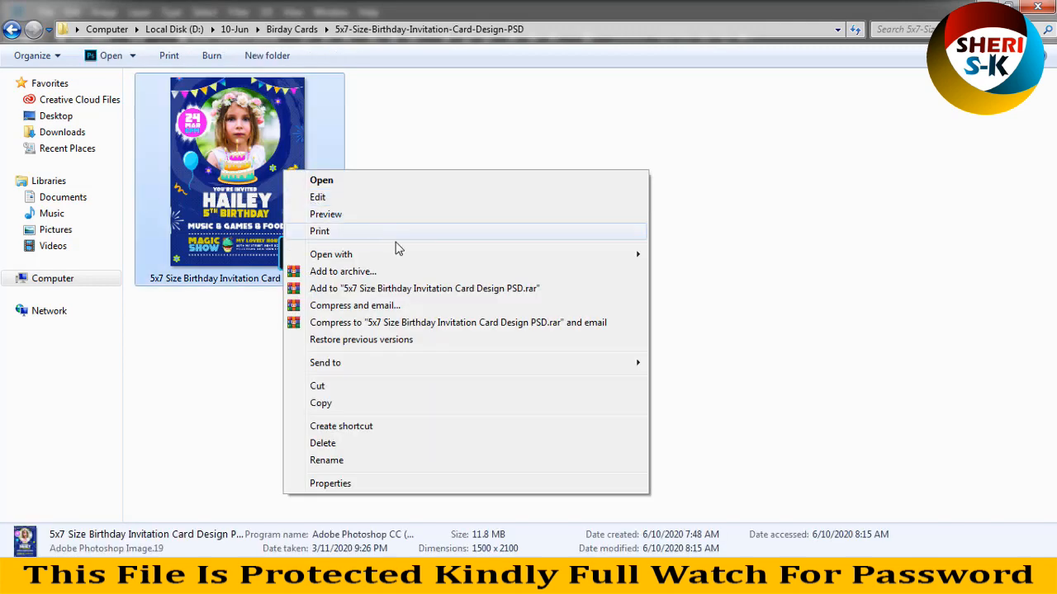
pyautogui.moveTo(542, 256)
pyautogui.click(714, 289)
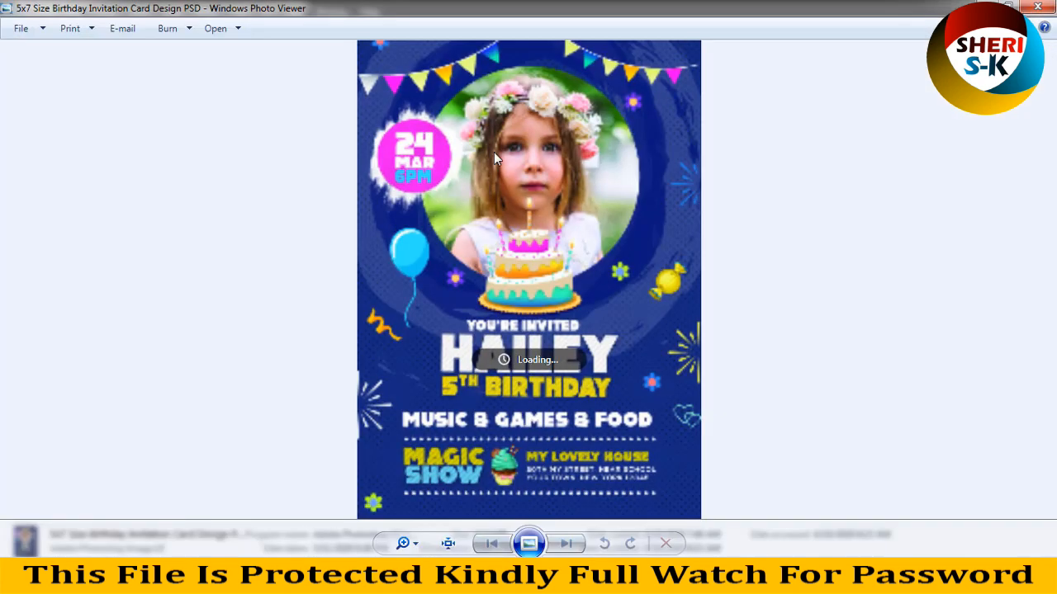
pyautogui.scroll(3, 589, 300)
pyautogui.moveTo(590, 280); pyautogui.dragTo(620, 445)
pyautogui.scroll(2, 566, 236)
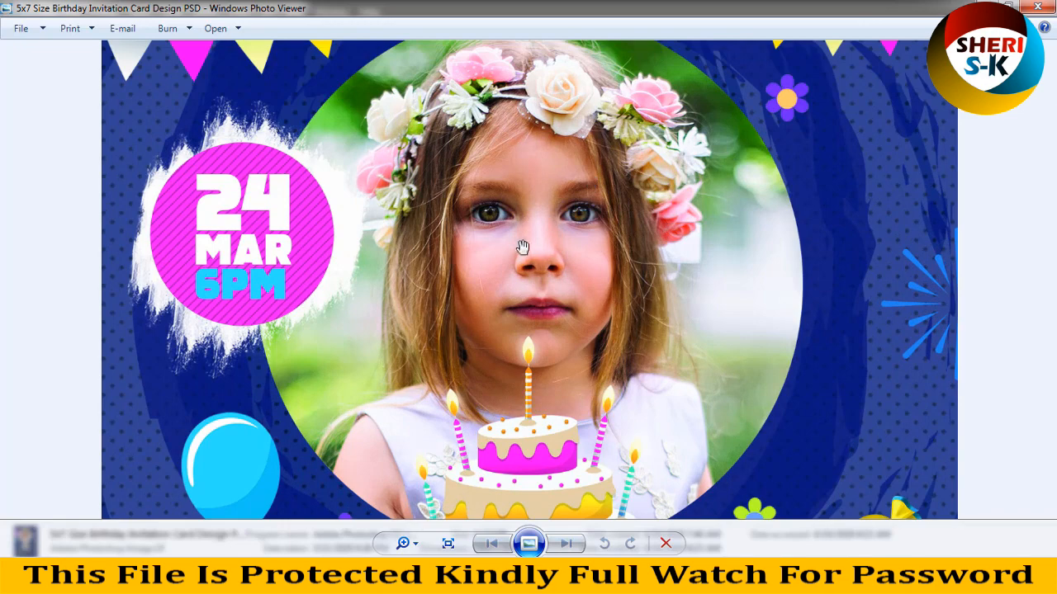
pyautogui.scroll(-4, 540, 244)
pyautogui.scroll(2, 530, 245)
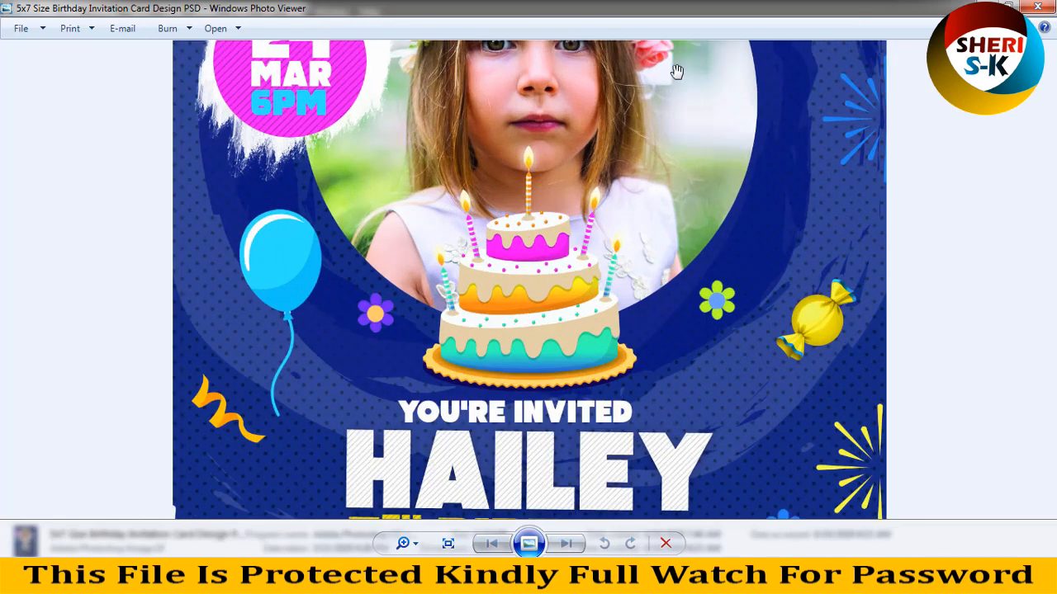
pyautogui.moveTo(662, 103); pyautogui.dragTo(665, 223)
pyautogui.click(1037, 6)
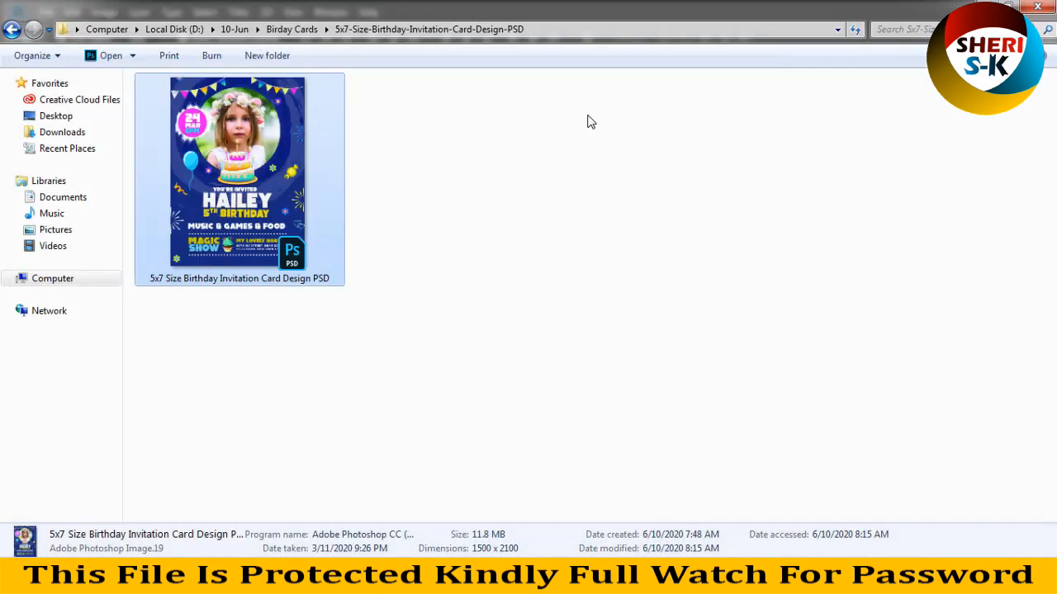
# - Open the 5x7 Size Birthday Invitation Card Design PSD in Adobe Photoshop CC 2018 and separate it into its own floating window
pyautogui.rightClick(237, 214)
pyautogui.moveTo(578, 298)
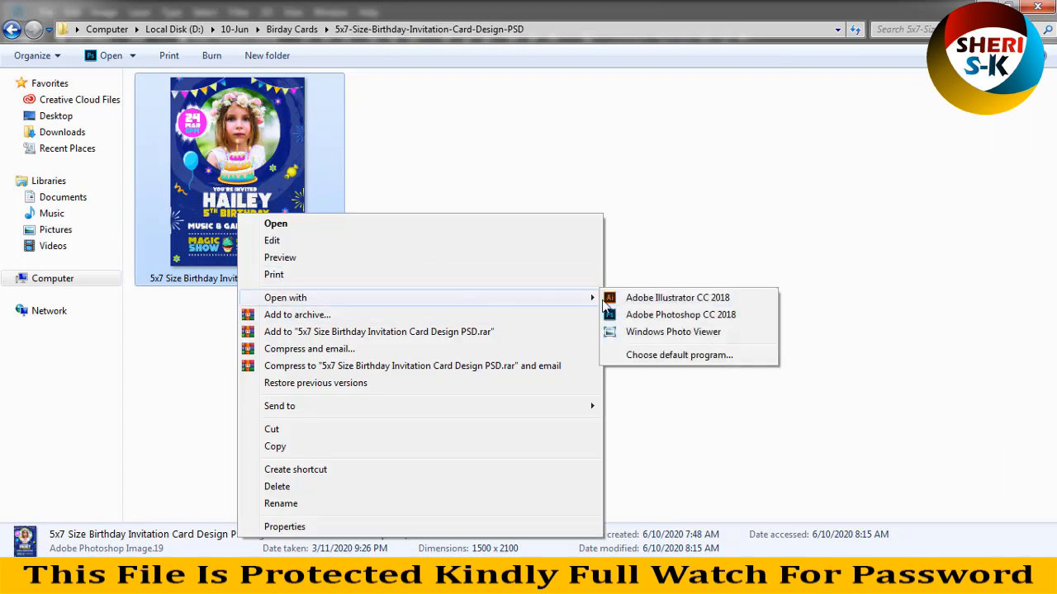
pyautogui.click(640, 318)
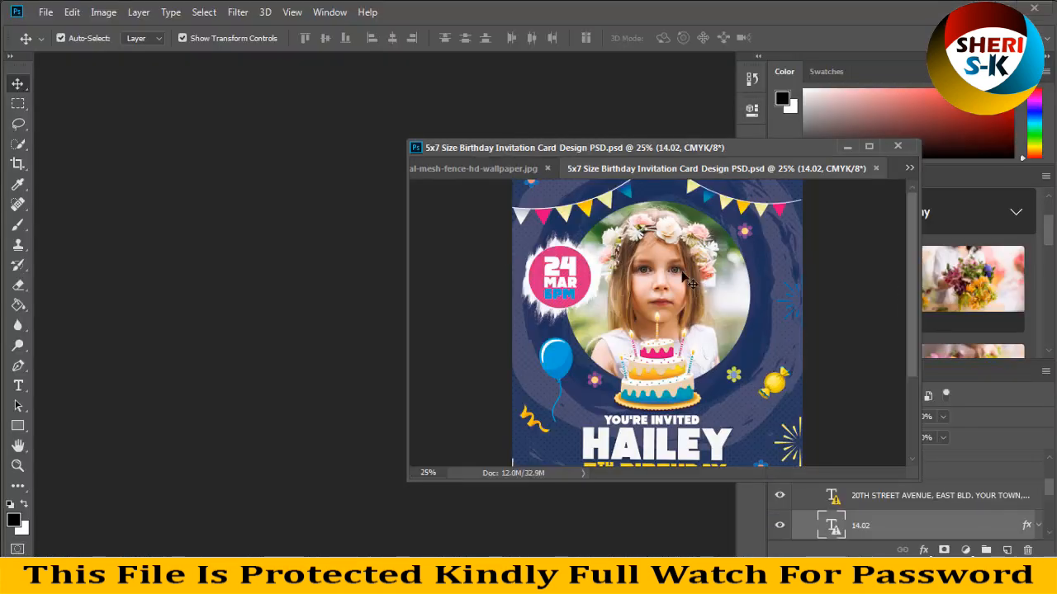
pyautogui.moveTo(717, 171); pyautogui.dragTo(462, 173)
# - Replace the child photo in the Kids Photo group with the asian-beauty-girl photo, clipped to the circular shape
pyautogui.click(486, 244)
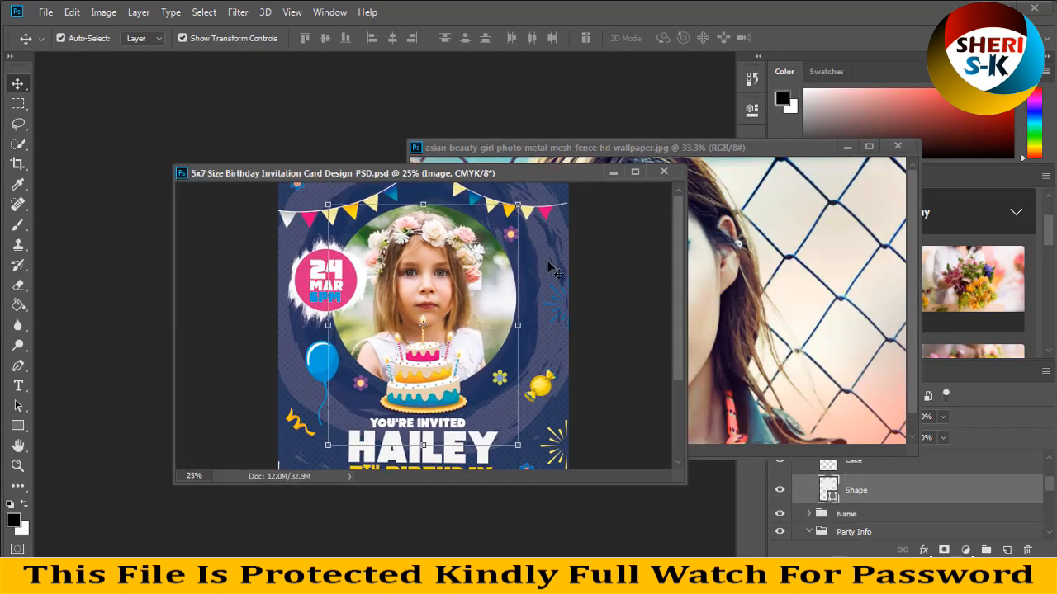
pyautogui.press('Delete')
pyautogui.click(894, 157)
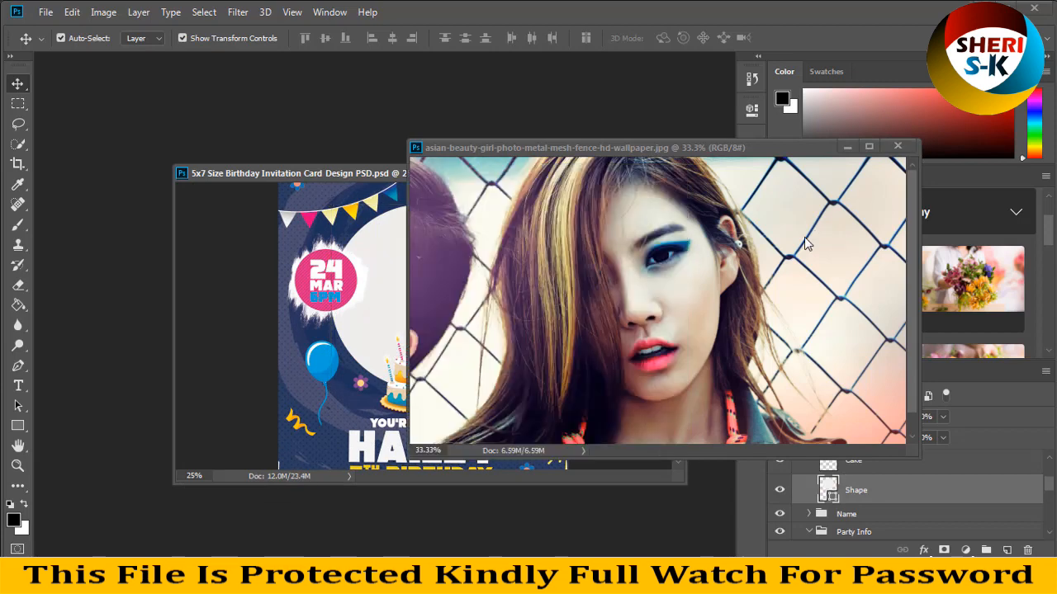
pyautogui.moveTo(641, 283); pyautogui.dragTo(278, 314)
pyautogui.moveTo(378, 309); pyautogui.dragTo(473, 236)
pyautogui.rightClick(866, 524)
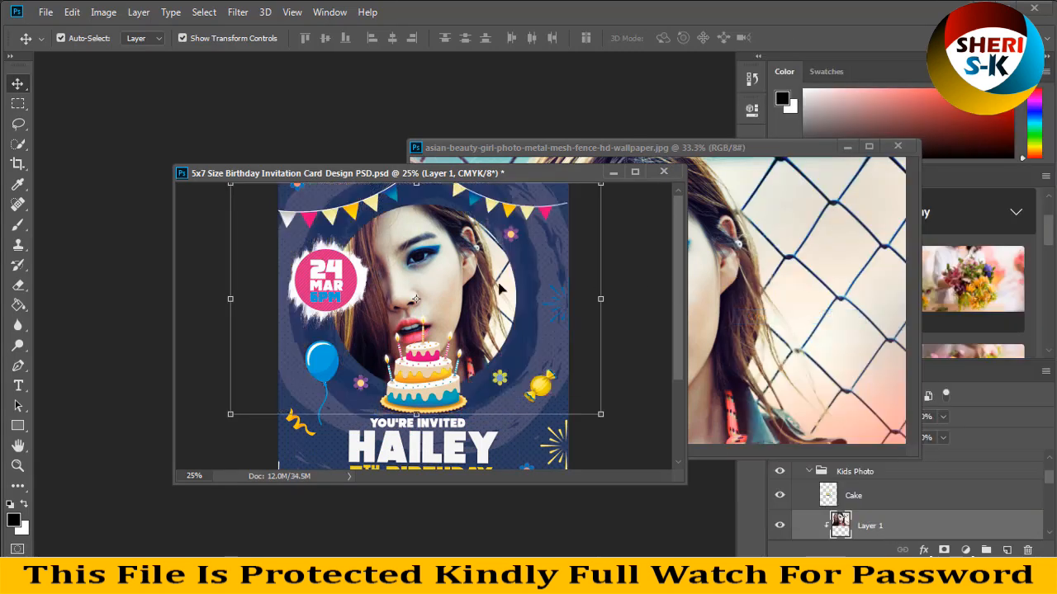
# - Scale the clipped photo proportionally to about 76% and position the face inside the circle above the cake
pyautogui.moveTo(451, 262); pyautogui.dragTo(456, 265)
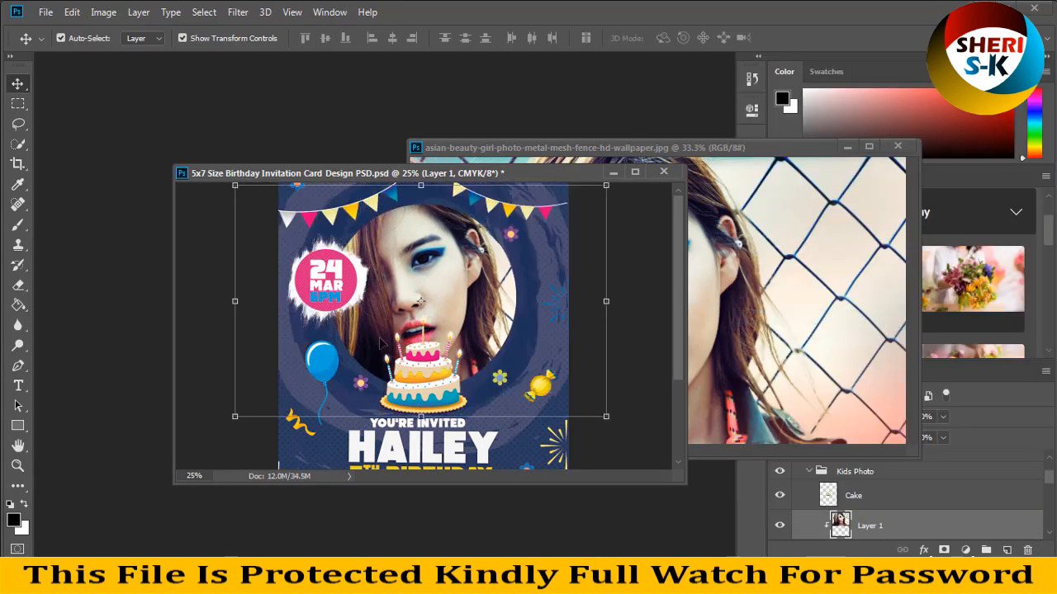
pyautogui.moveTo(238, 407); pyautogui.dragTo(285, 384)
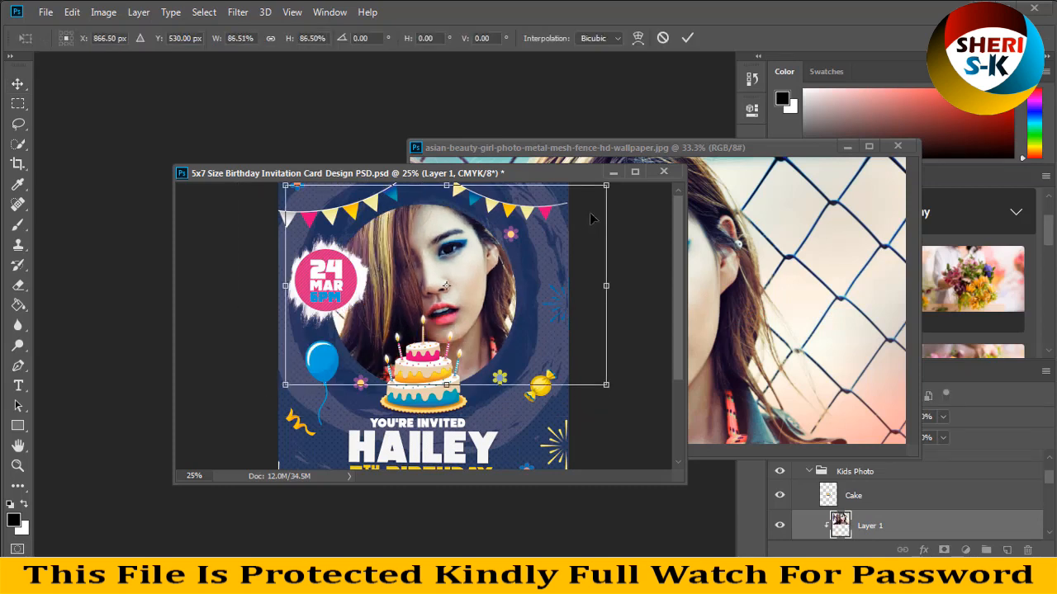
pyautogui.moveTo(589, 206); pyautogui.dragTo(552, 229)
pyautogui.moveTo(444, 267); pyautogui.dragTo(459, 263)
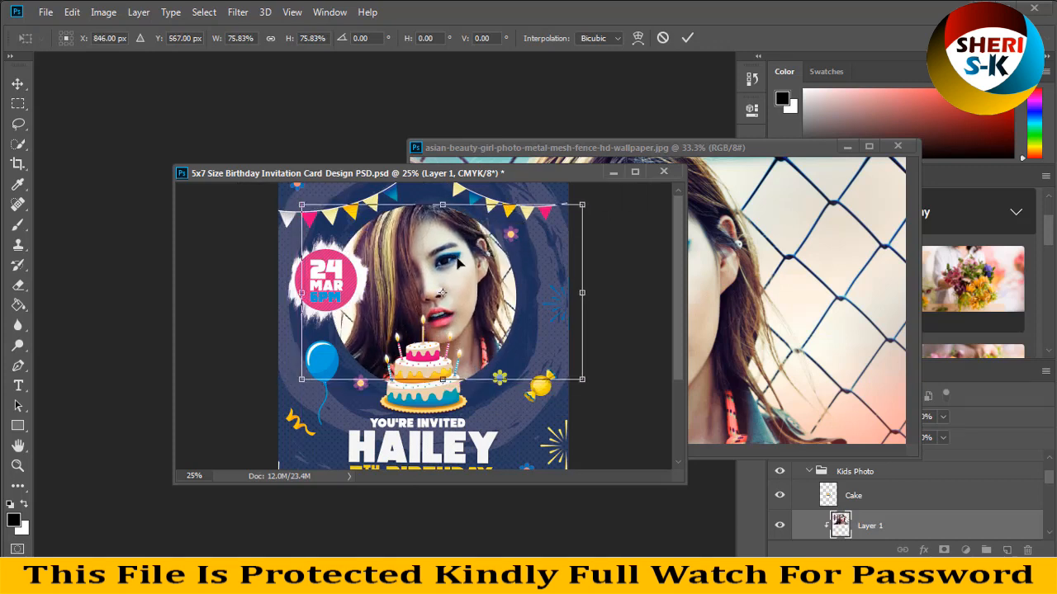
pyautogui.press('Return')
# - Replace the child's name in the large white headline above the 5th Birthday line with a new name
pyautogui.click(500, 425)
pyautogui.scroll(-3, 499, 426)
pyautogui.click(19, 385)
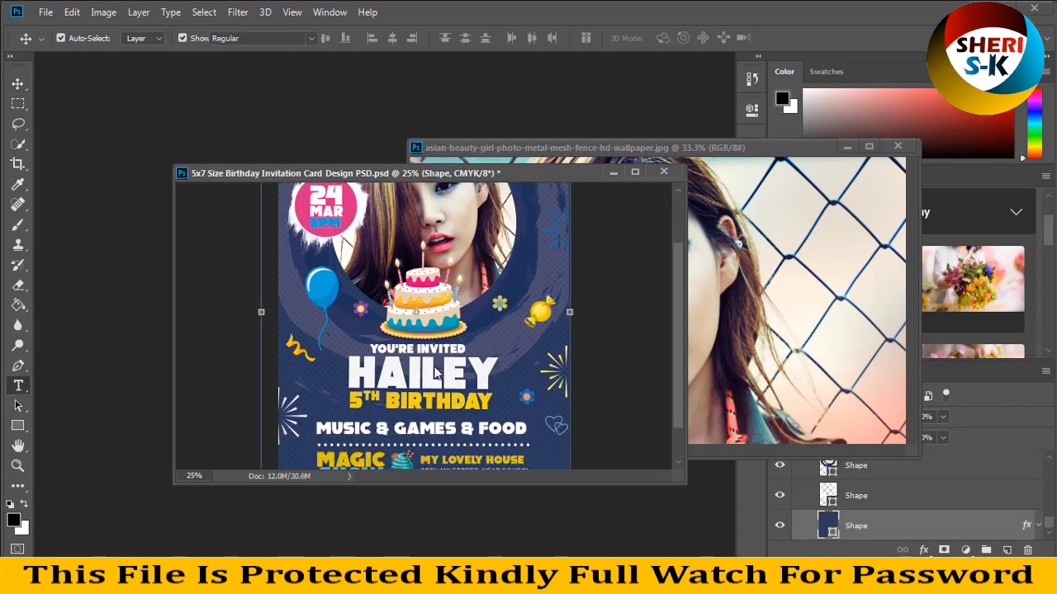
pyautogui.click(440, 373)
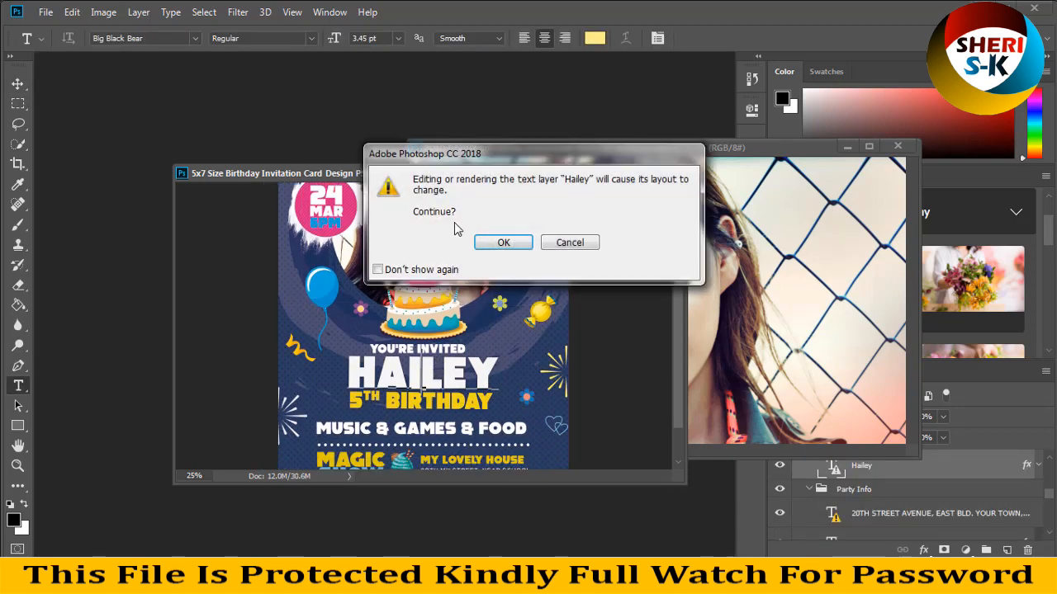
pyautogui.click(504, 243)
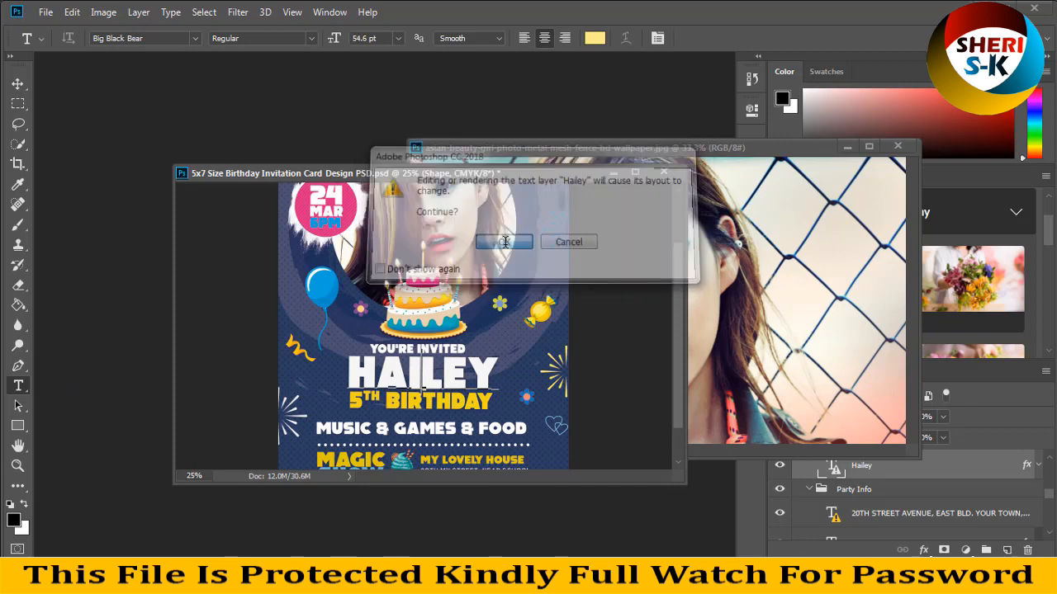
pyautogui.click(492, 366)
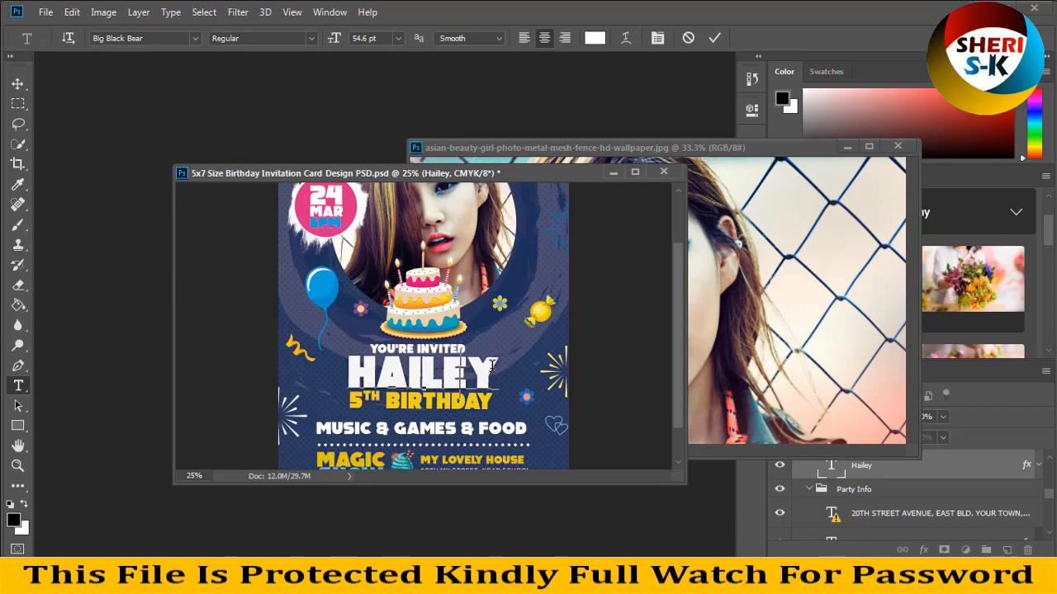
pyautogui.press('BackSpace')
pyautogui.press('BackSpace')
pyautogui.press('BackSpace')
pyautogui.press('BackSpace')
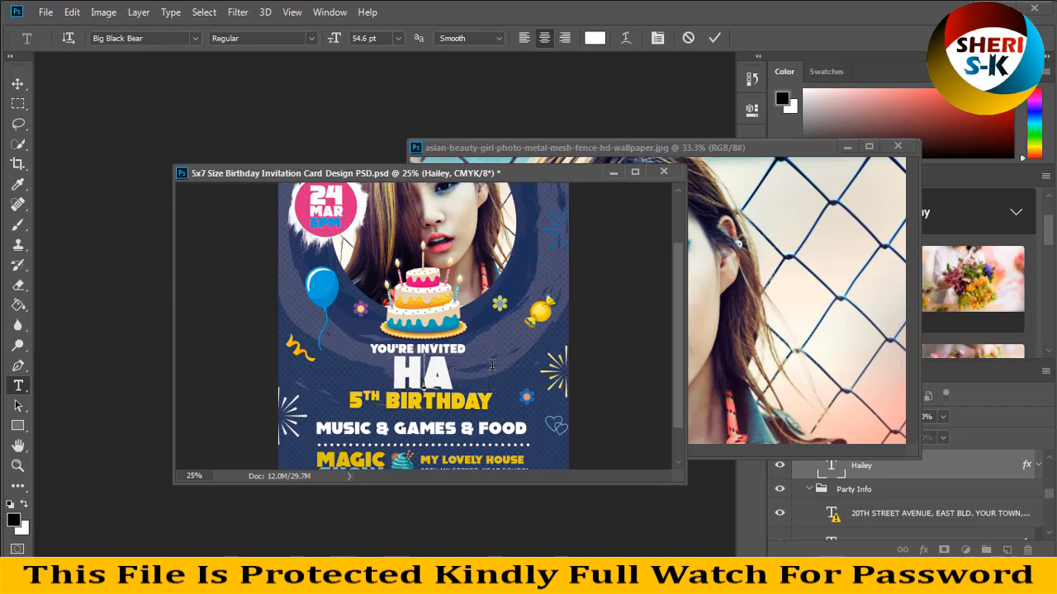
pyautogui.press('BackSpace')
pyautogui.press('BackSpace')
pyautogui.write('SHERI')
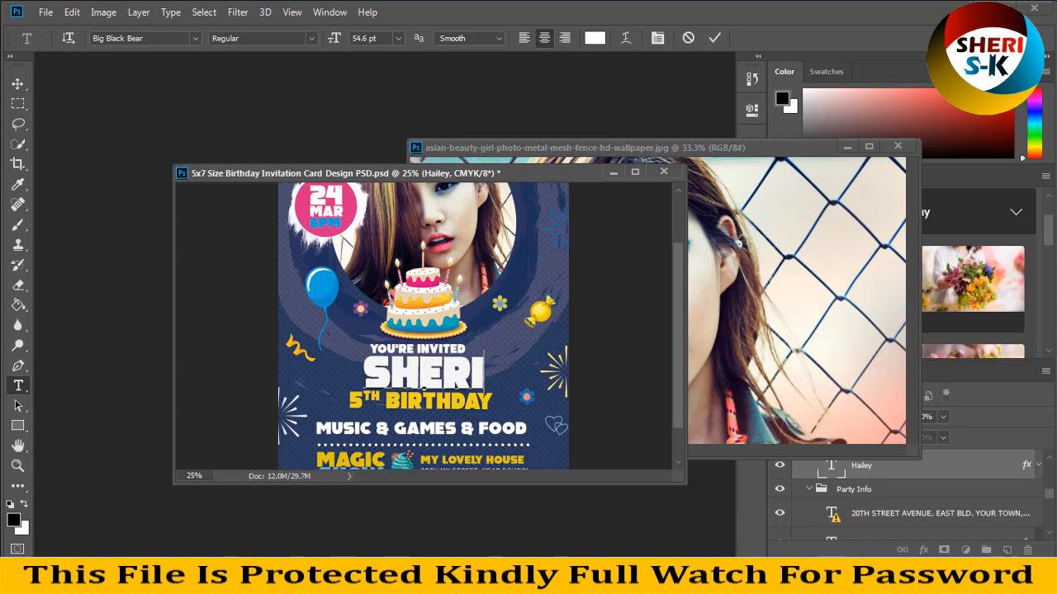
pyautogui.click(17, 104)
# - Close the 5x7 Size Birthday Invitation Card document without saving, and close the asian-beauty-girl photo
pyautogui.scroll(-2, 412, 347)
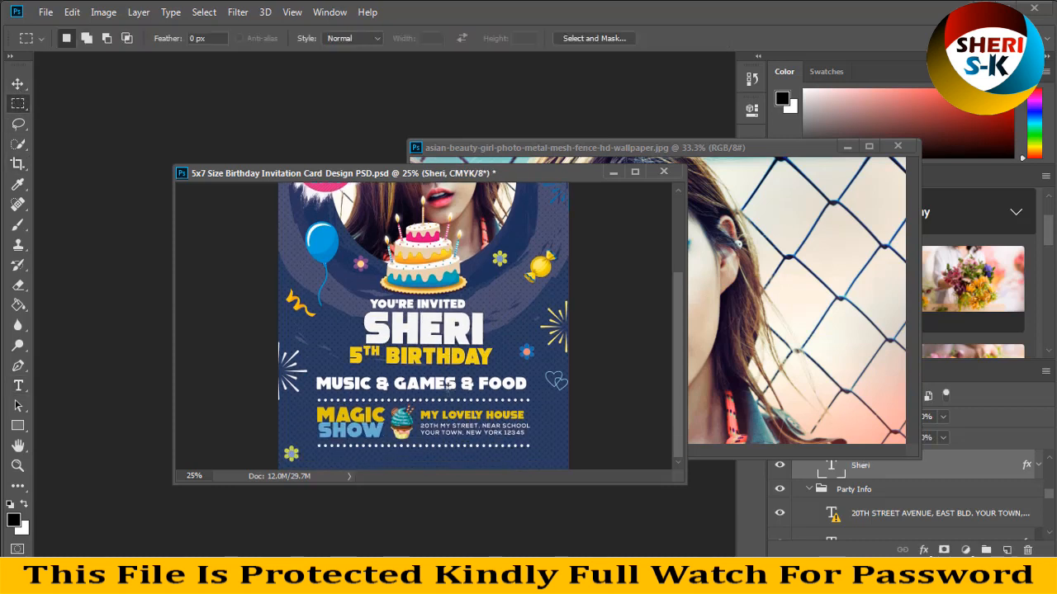
pyautogui.scroll(5, 446, 384)
pyautogui.click(664, 172)
pyautogui.click(525, 220)
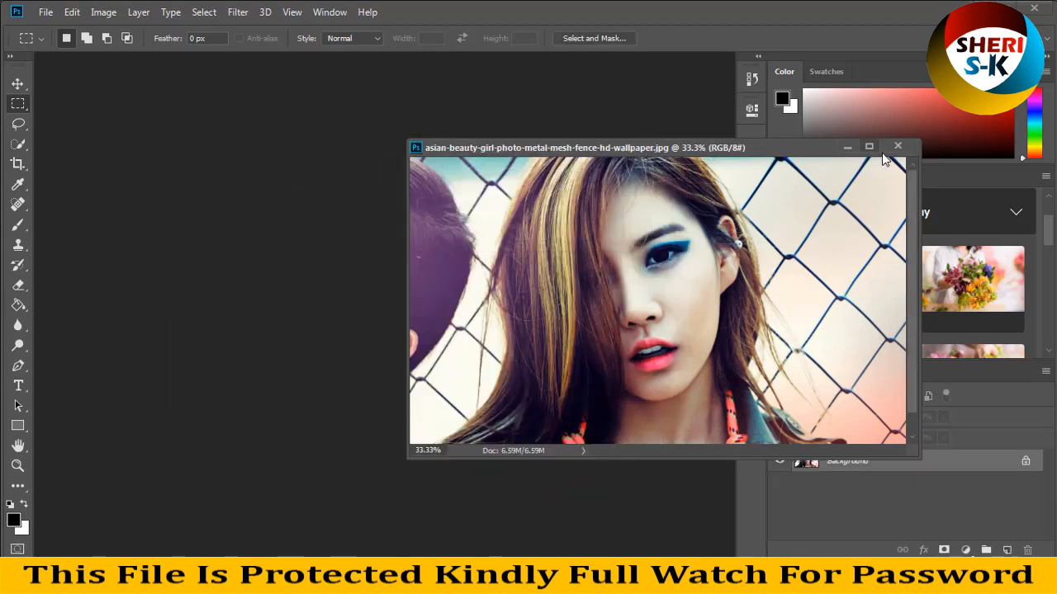
pyautogui.click(897, 147)
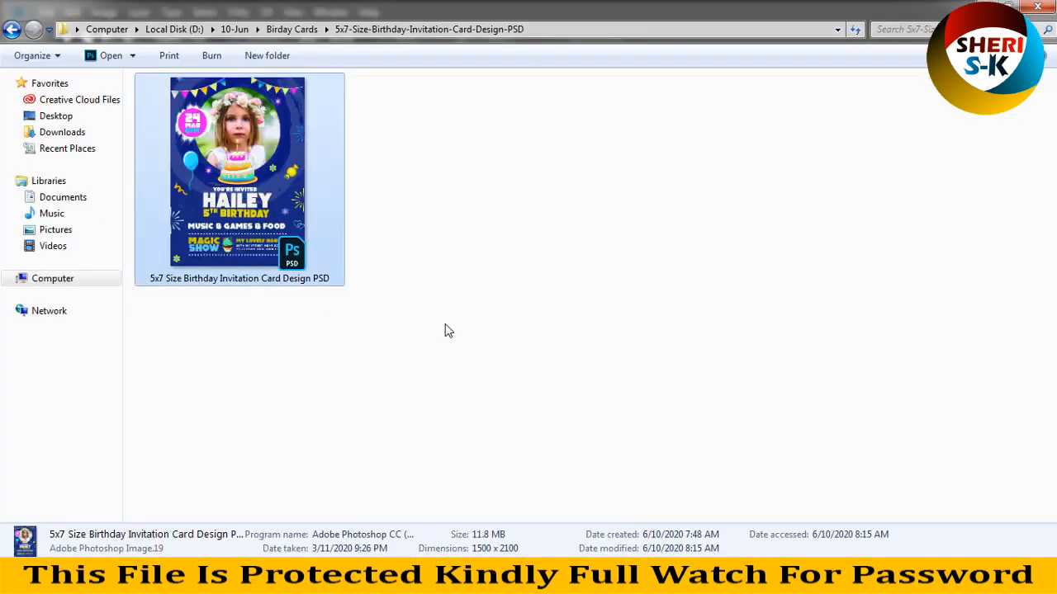
# - Open the A5 Birthday Invitation Card PSD from the A5-Birthday-Invitation-Card-PSD folder in Photoshop
pyautogui.doubleClick(173, 103)
pyautogui.press('BackSpace')
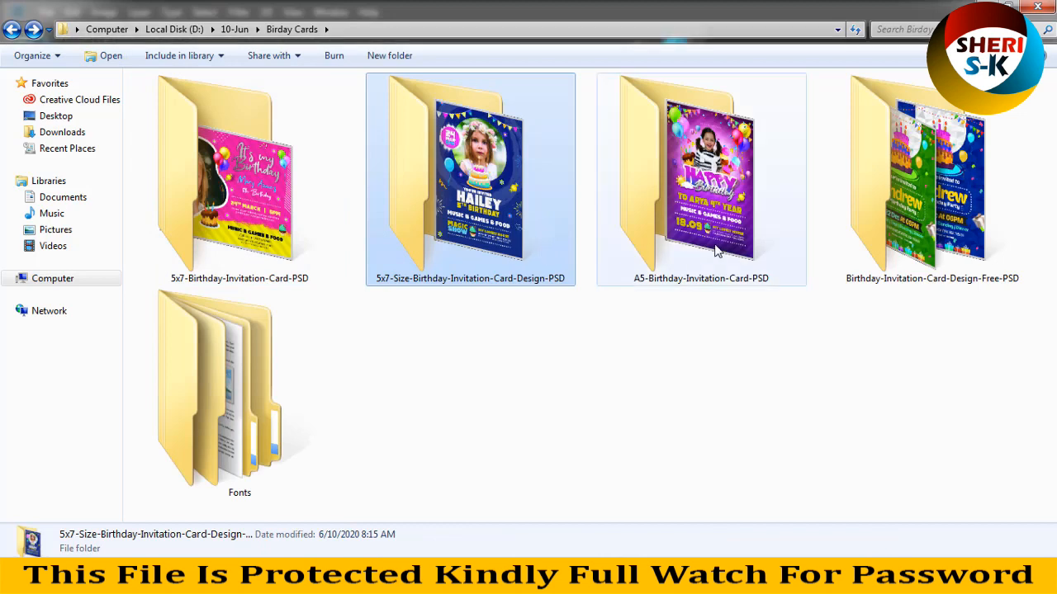
pyautogui.click(688, 198)
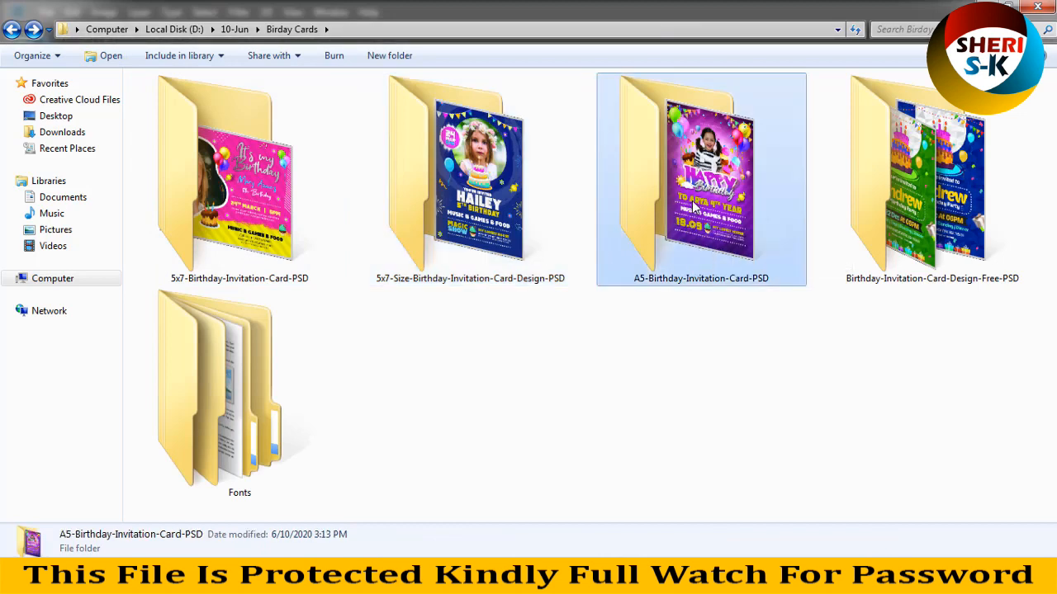
pyautogui.doubleClick(696, 224)
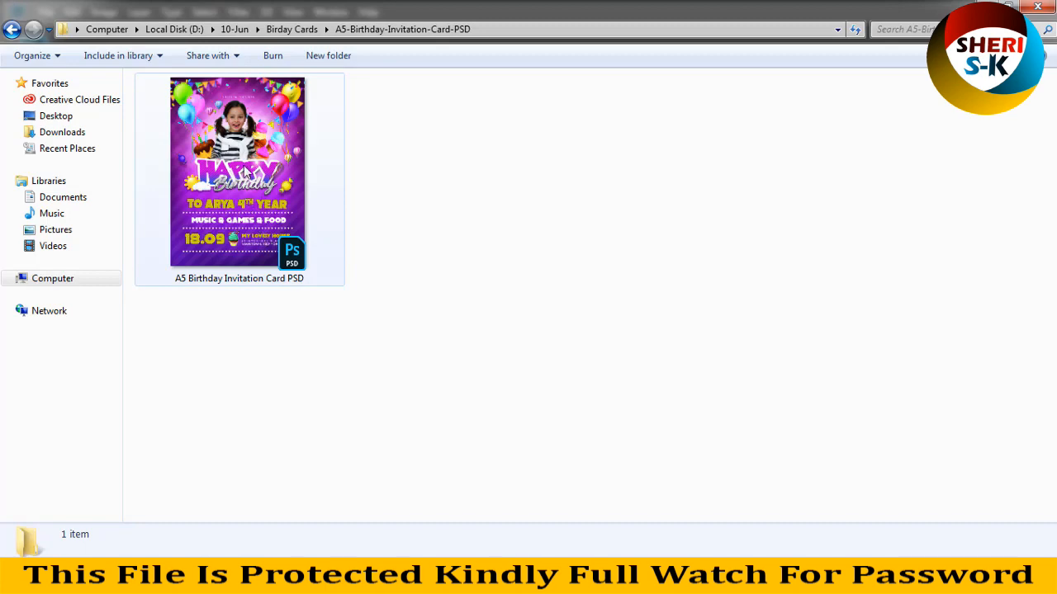
pyautogui.moveTo(245, 171); pyautogui.dragTo(360, 268)
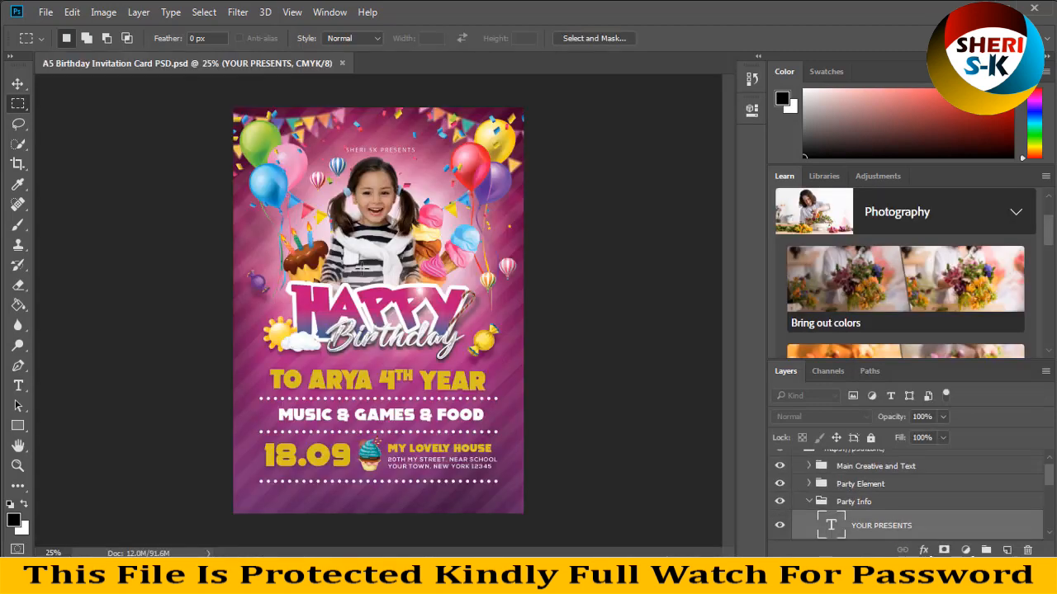
# - Replace the word HAPPY in the card's headline with the birthday child's name
pyautogui.click(25, 393)
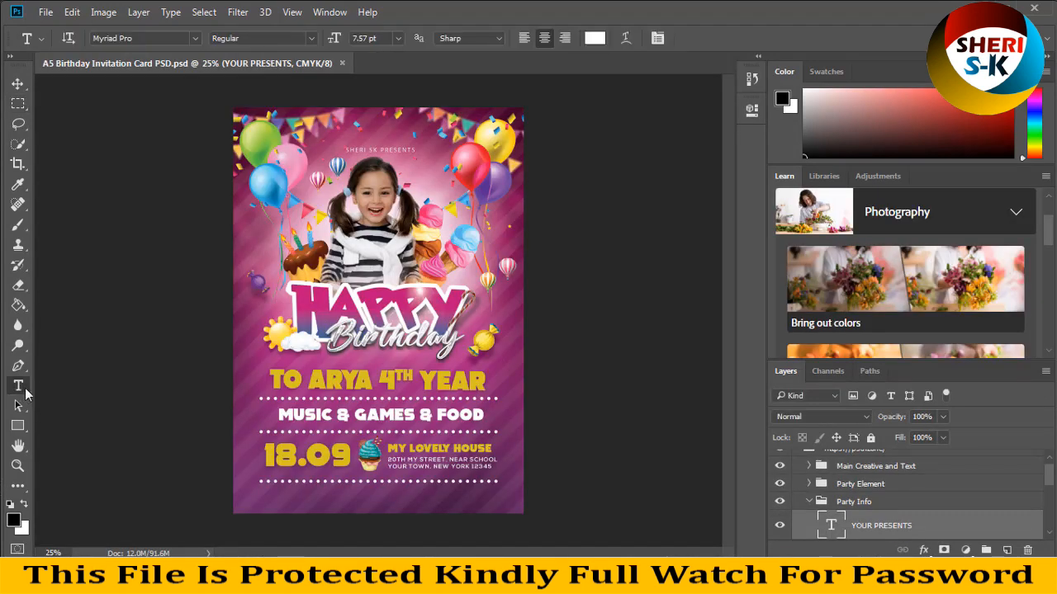
pyautogui.click(433, 315)
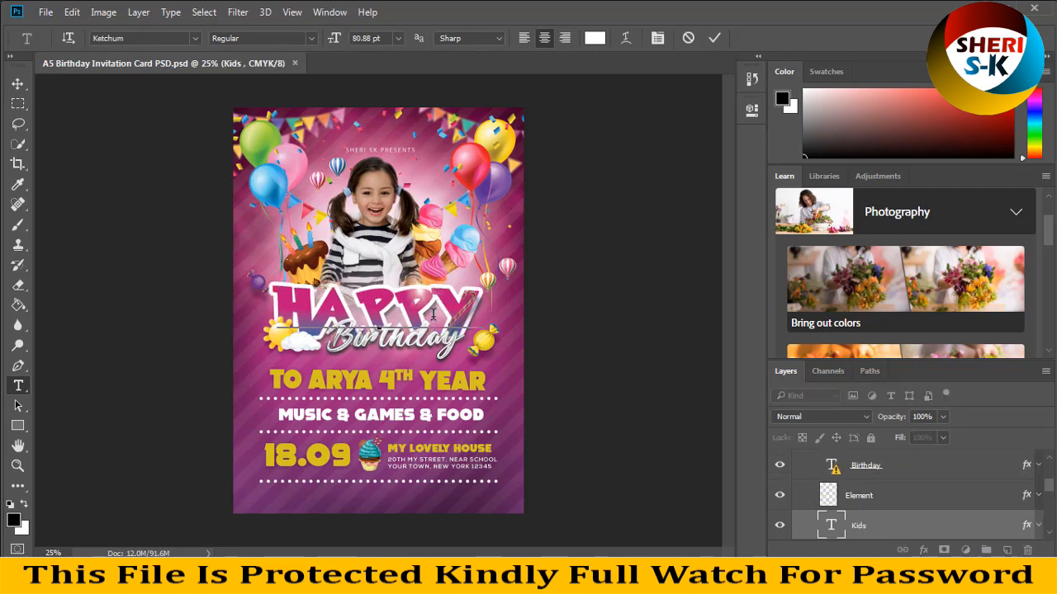
pyautogui.press('Left')
pyautogui.press('Left')
pyautogui.hotkey('ctrl', 'a')
pyautogui.press('BackSpace')
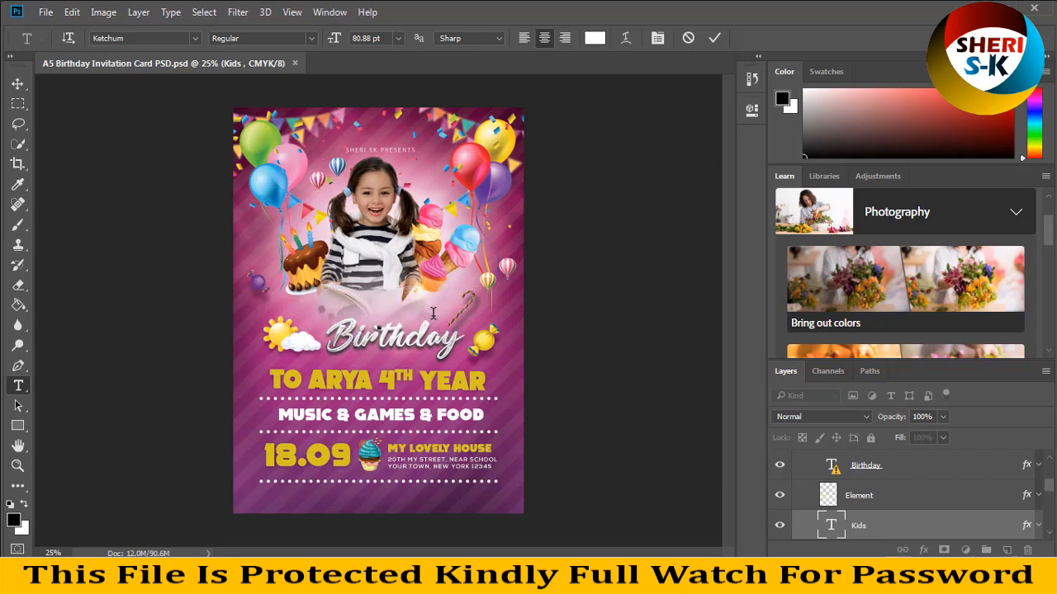
pyautogui.write('S')
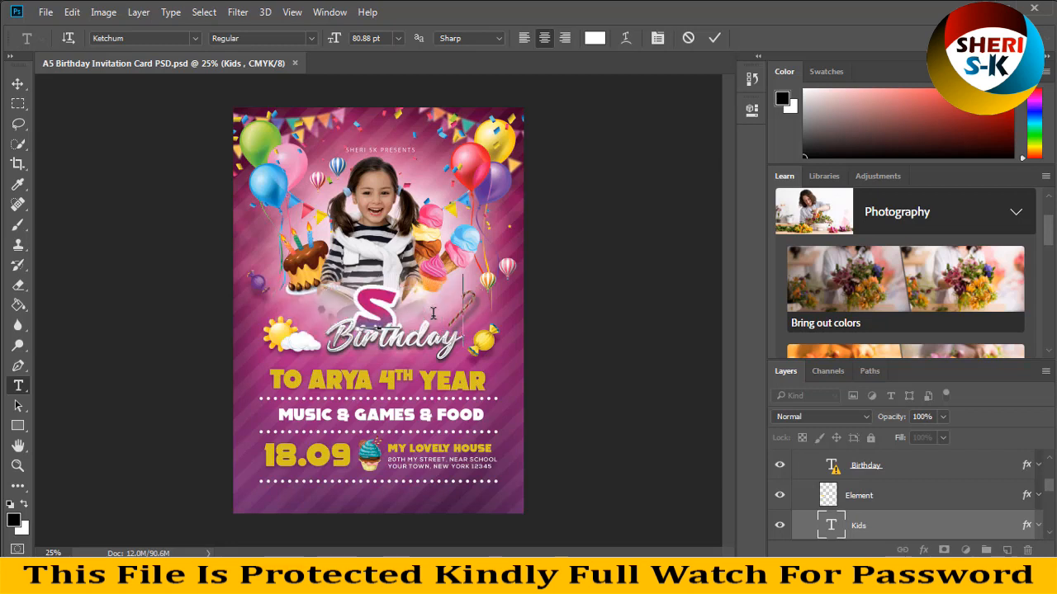
pyautogui.write('HERI')
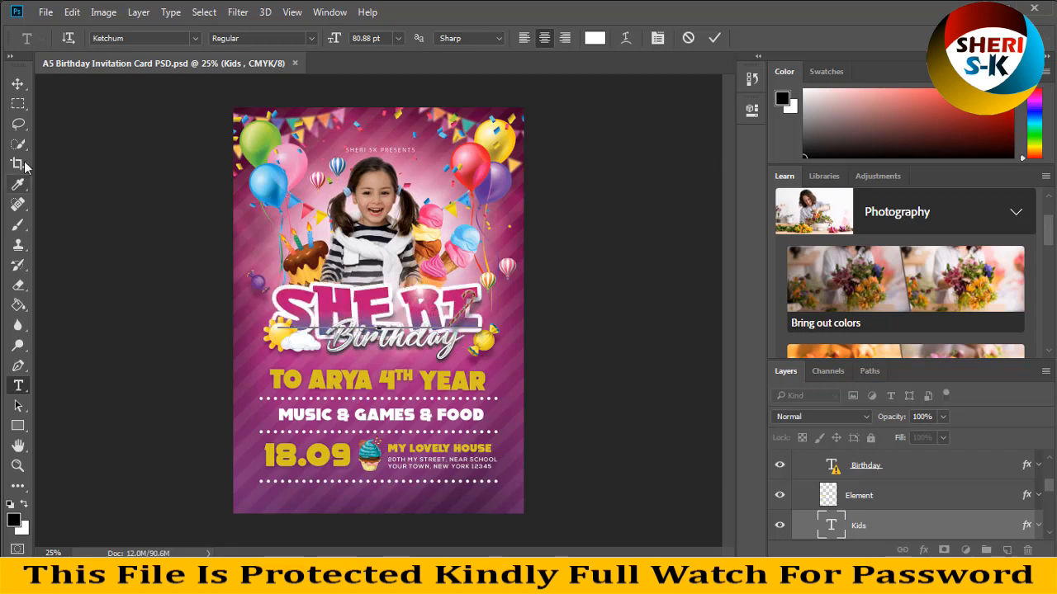
pyautogui.click(18, 83)
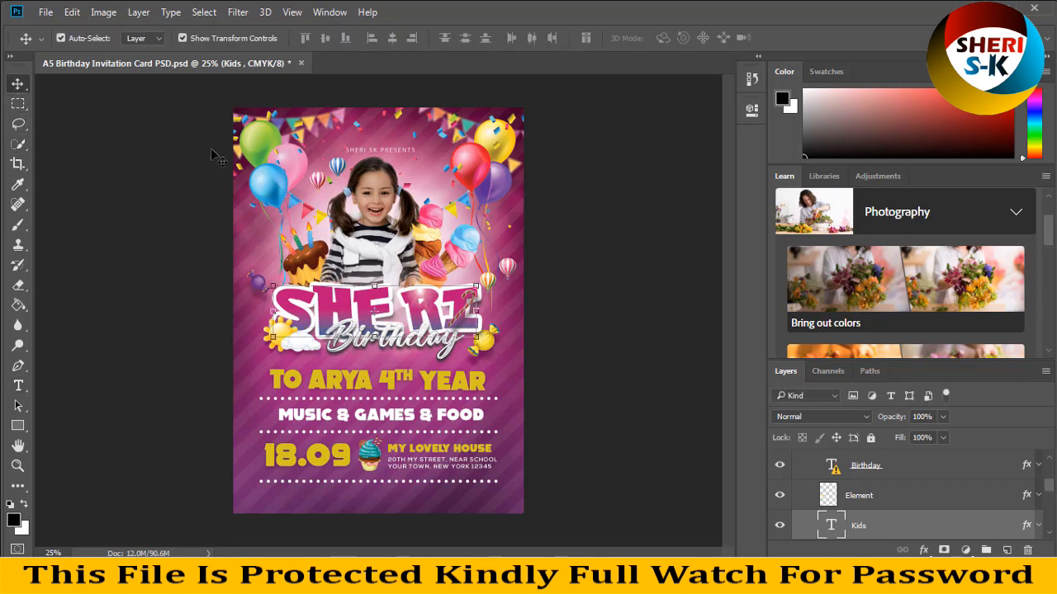
# - Try moving the child photo on the card slightly, and undo the move
pyautogui.click(492, 187)
pyautogui.click(377, 261)
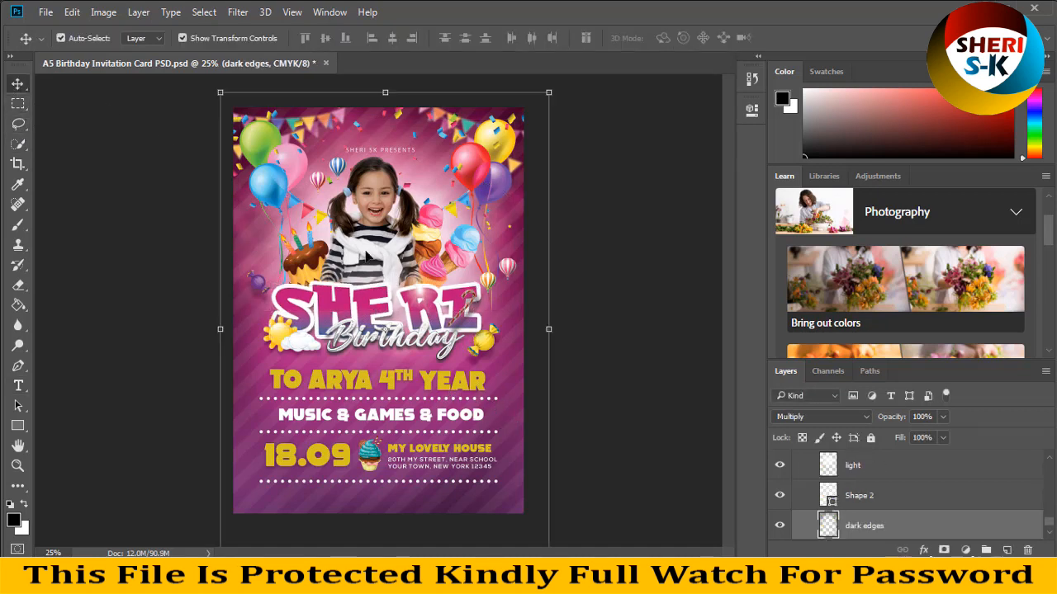
pyautogui.click(379, 227)
pyautogui.moveTo(382, 198)
pyautogui.mouseDown()
pyautogui.moveTo(431, 170)
pyautogui.moveTo(378, 177)
pyautogui.moveTo(402, 192)
pyautogui.mouseUp()
pyautogui.hotkey('ctrl', 'z')
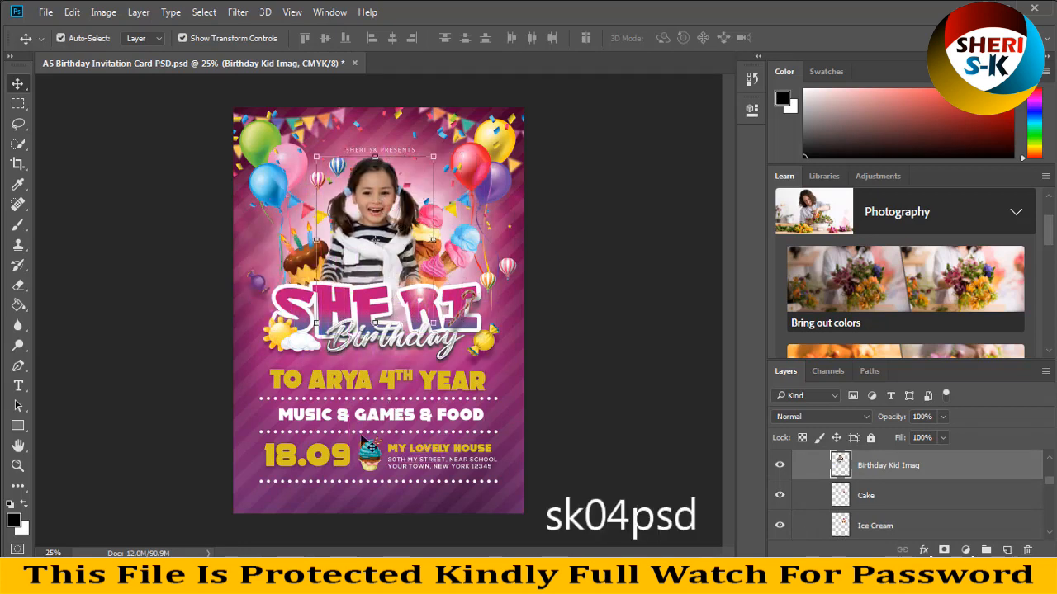
pyautogui.click(493, 329)
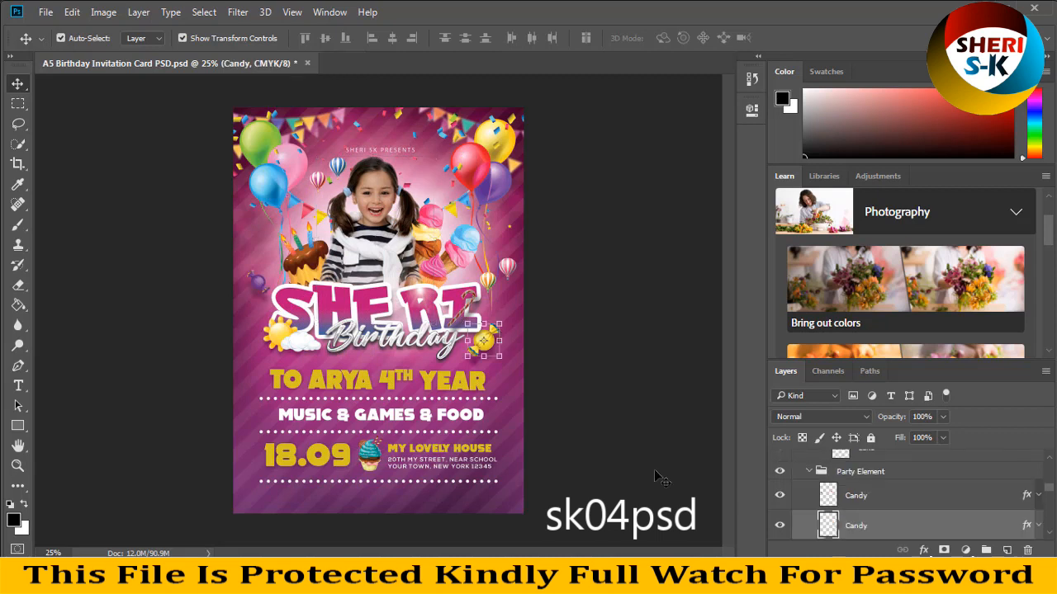
pyautogui.click(503, 429)
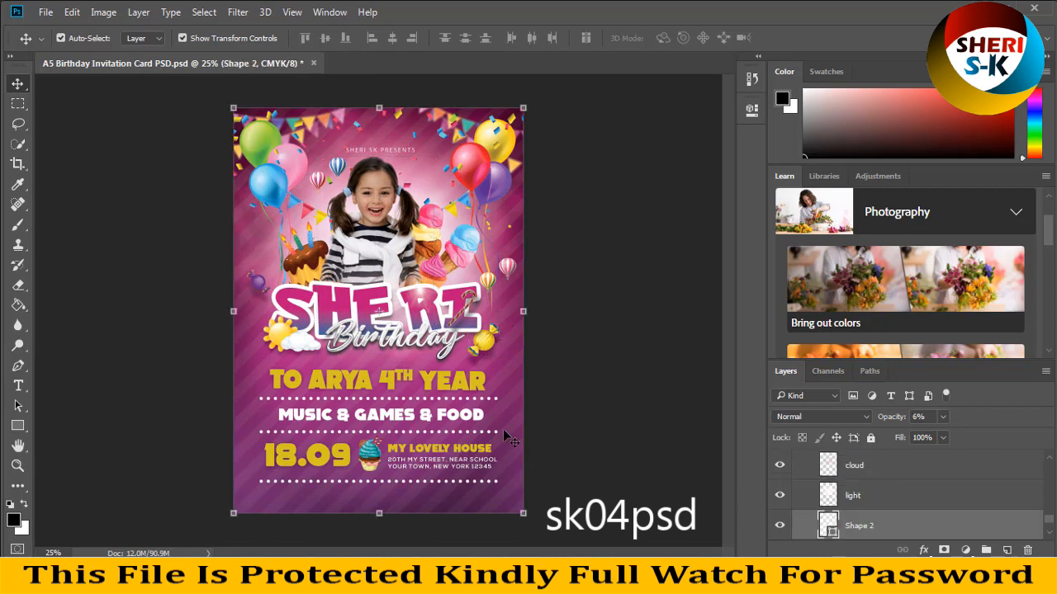
pyautogui.click(485, 350)
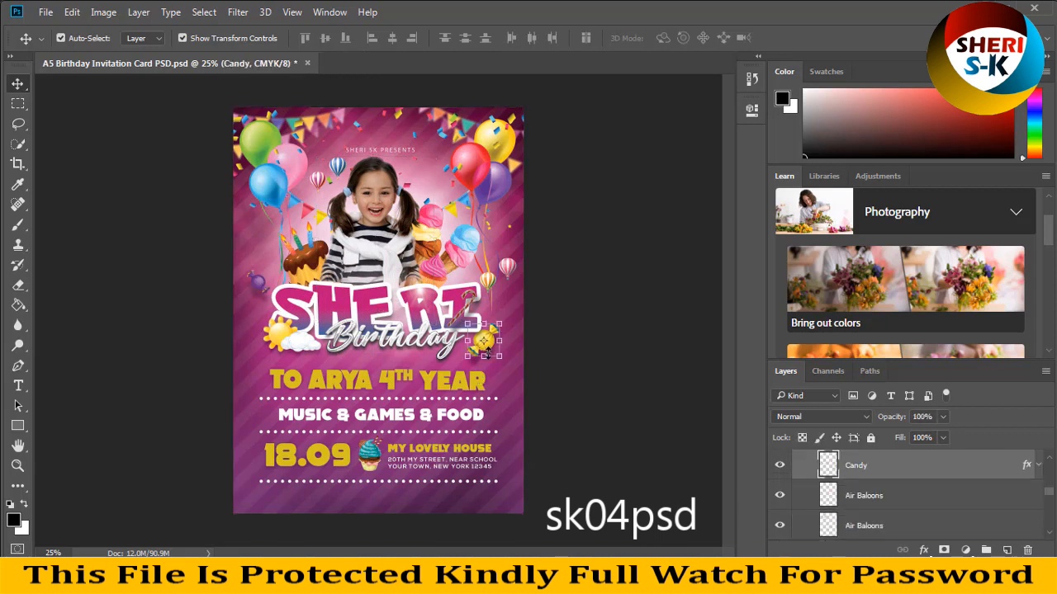
# - Recolour the Baloons layer with a Hue/Saturation adjustment, setting the hue to -142
pyautogui.click(469, 175)
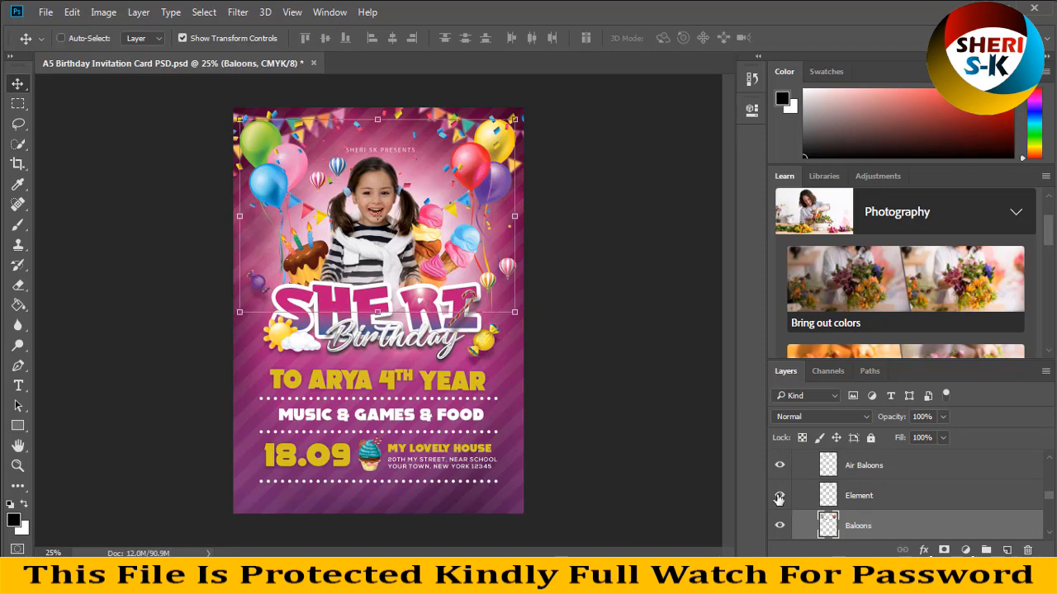
pyautogui.hotkey('ctrl', 'u')
pyautogui.moveTo(531, 114); pyautogui.dragTo(745, 238)
pyautogui.moveTo(711, 331); pyautogui.dragTo(663, 325)
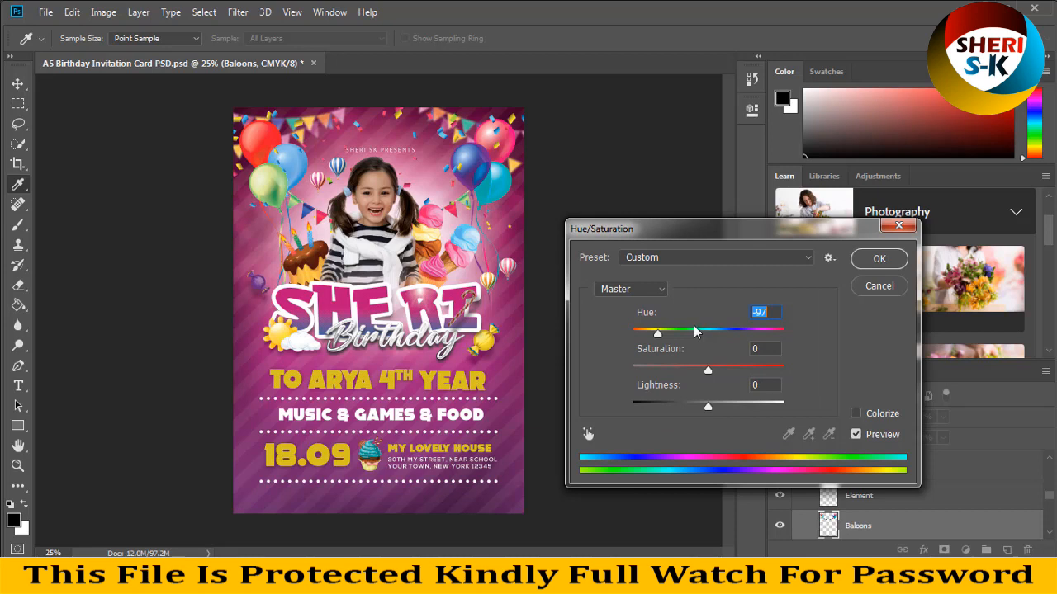
pyautogui.click(693, 333)
pyautogui.moveTo(696, 332); pyautogui.dragTo(740, 336)
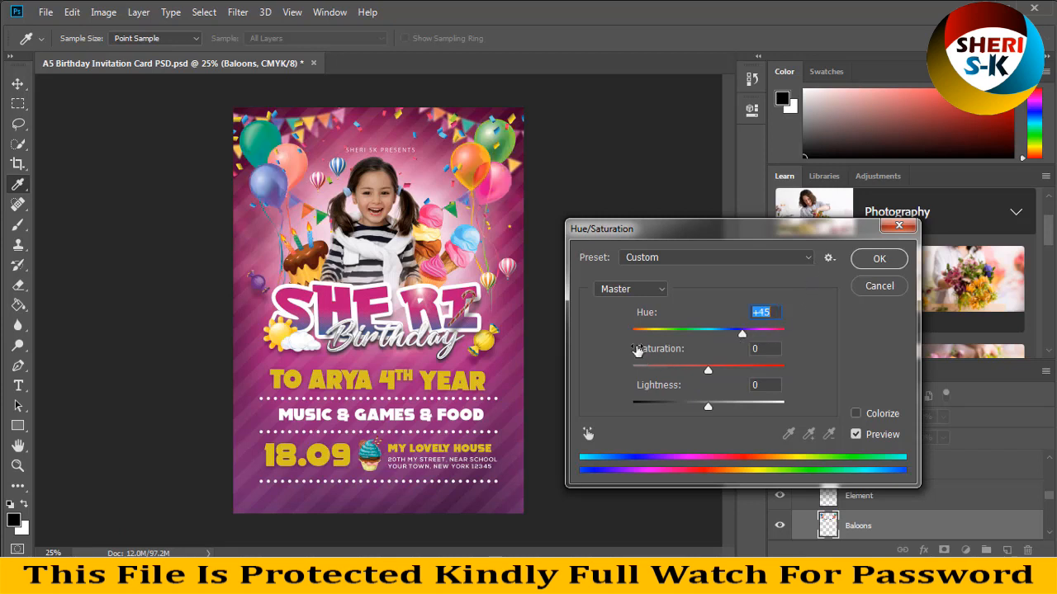
pyautogui.click(644, 333)
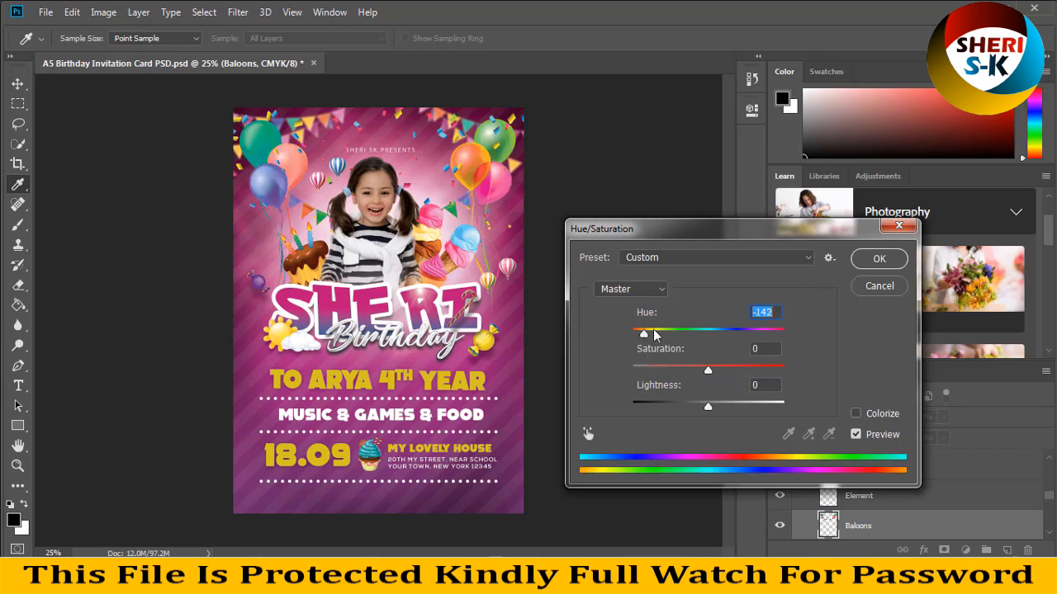
pyautogui.click(878, 259)
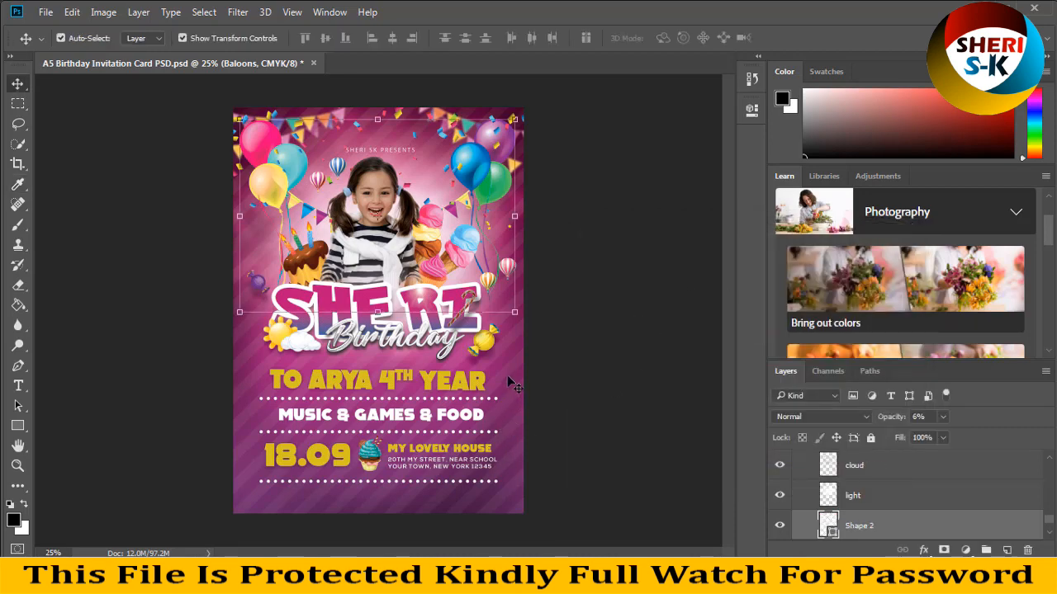
# - Open the Gradient Overlay settings of the card's background layer, Rectangle 1, keeping the card in view
pyautogui.click(512, 384)
pyautogui.scroll(-2, 878, 519)
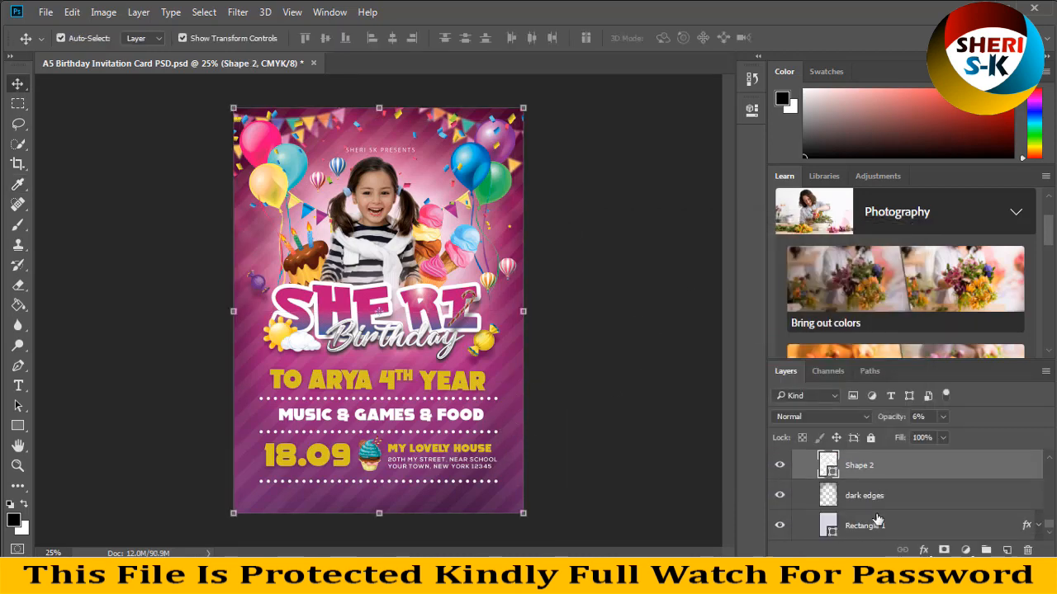
pyautogui.scroll(2, 839, 495)
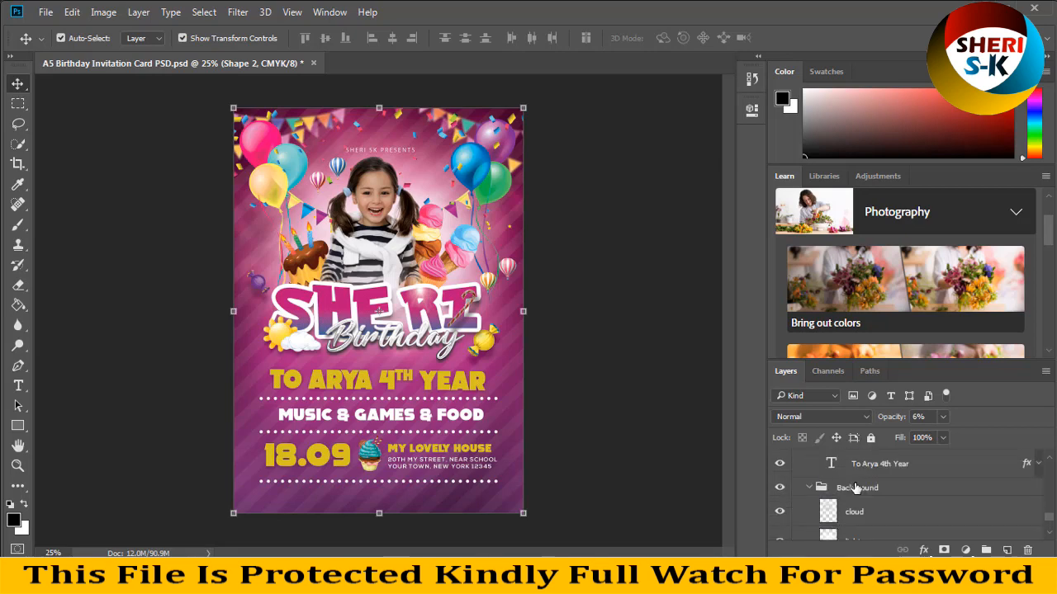
pyautogui.scroll(-2, 839, 495)
pyautogui.click(923, 549)
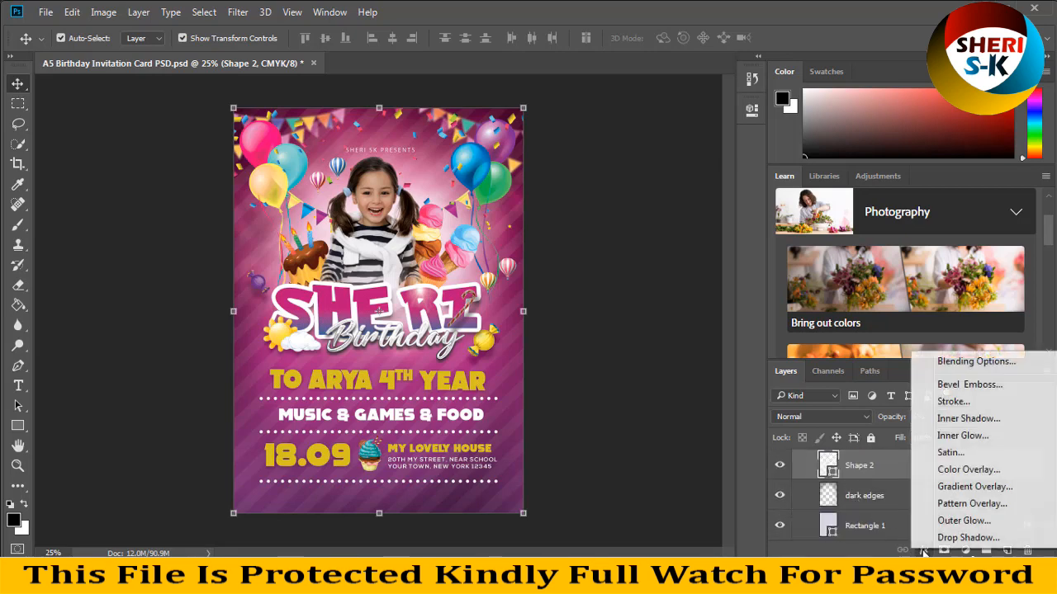
pyautogui.click(862, 525)
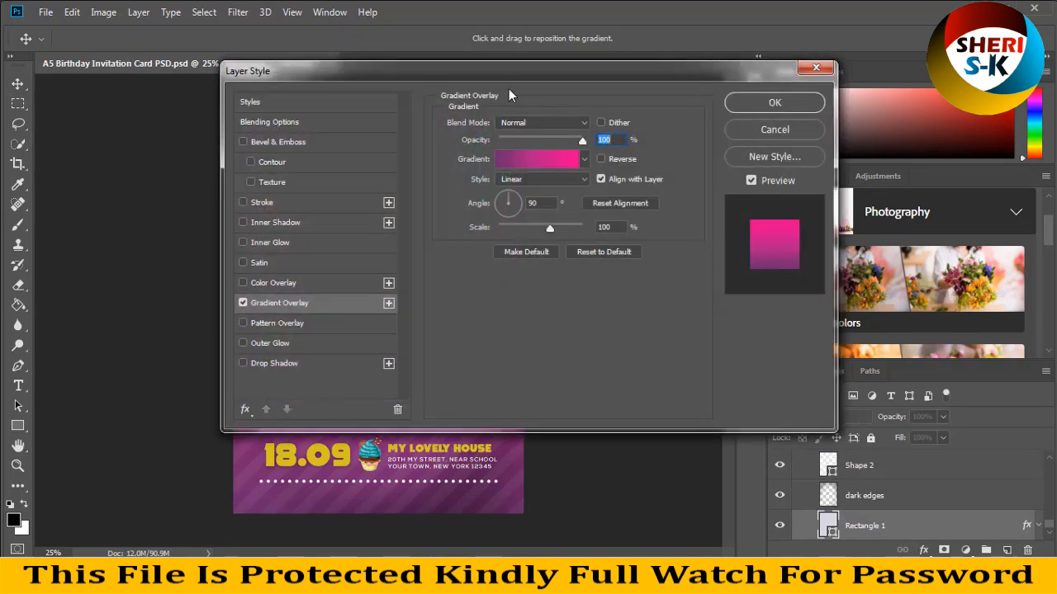
pyautogui.moveTo(593, 72); pyautogui.dragTo(975, 138)
# - Try the orange-yellow, yellow-violet-orange-blue and blue-red-yellow gradient presets on the card background
pyautogui.click(967, 227)
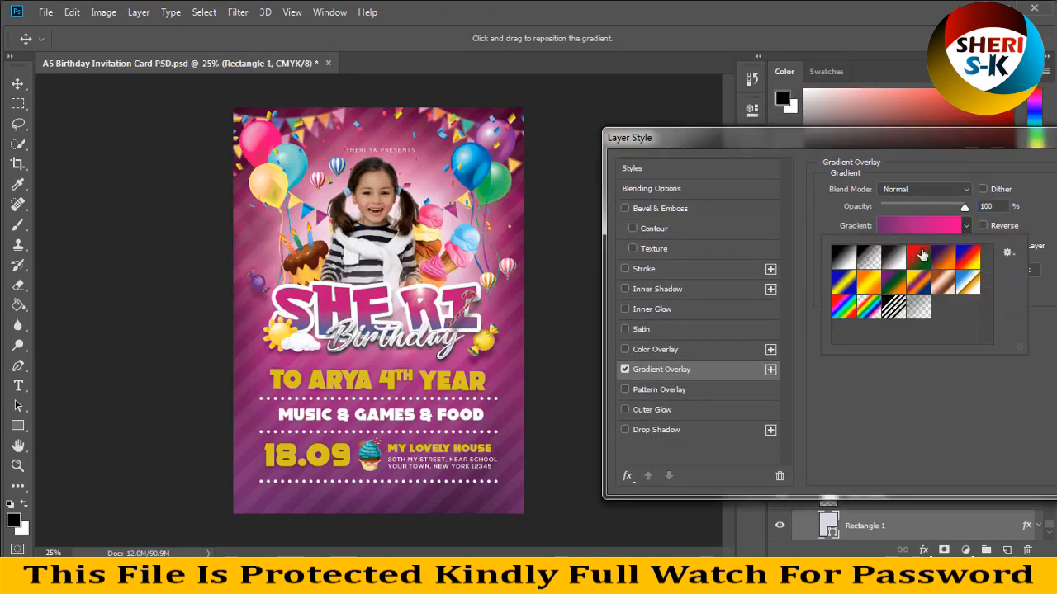
pyautogui.click(872, 285)
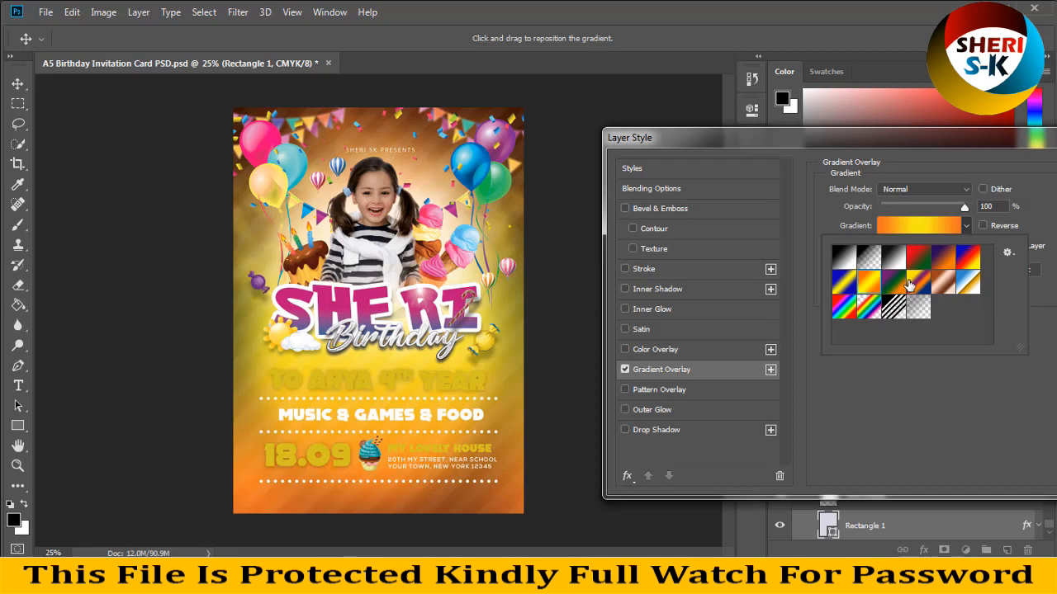
pyautogui.click(909, 284)
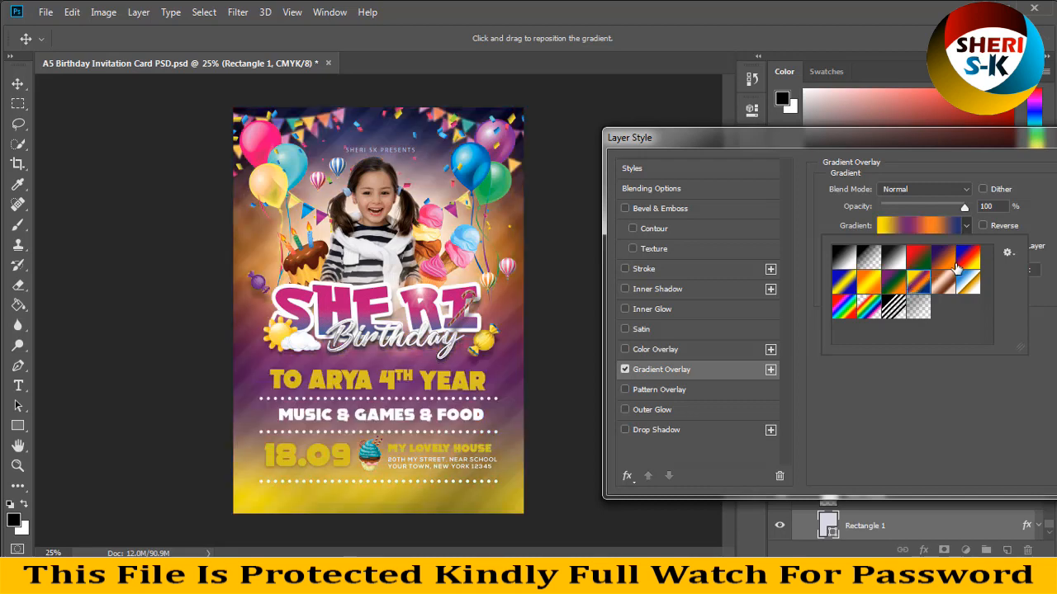
pyautogui.click(958, 266)
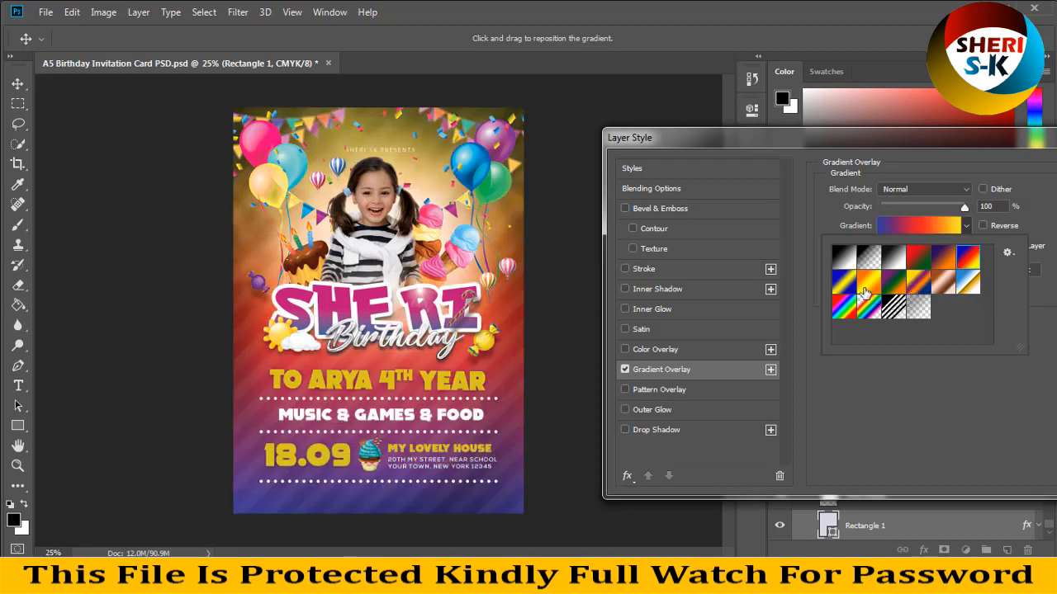
# - Replace the background's Gradient Overlay with a Color Overlay in pure red, ff0000, and apply the layer style
pyautogui.click(625, 370)
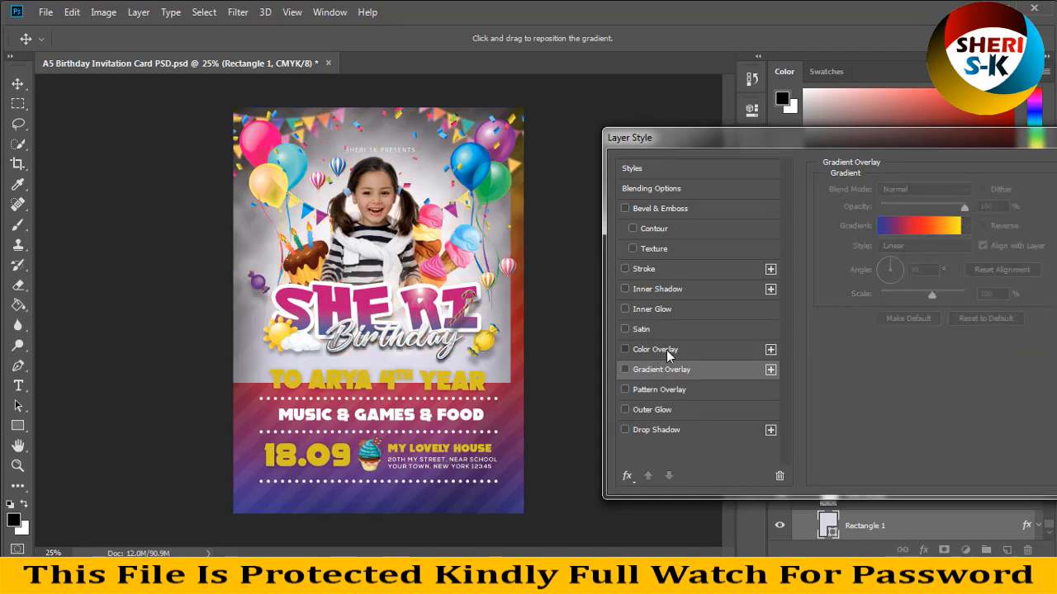
pyautogui.click(666, 350)
pyautogui.click(984, 192)
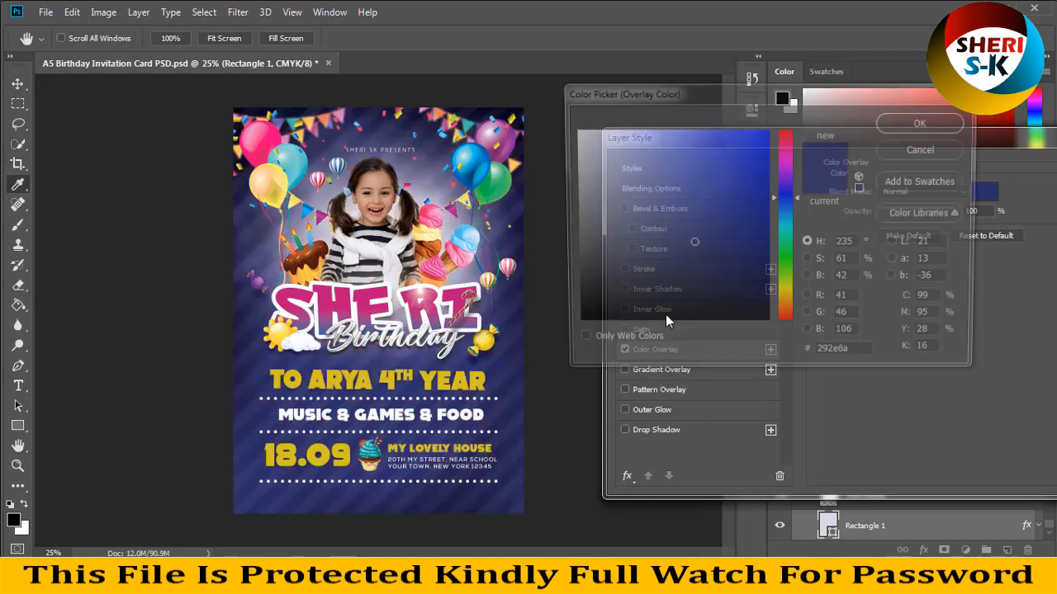
pyautogui.click(742, 189)
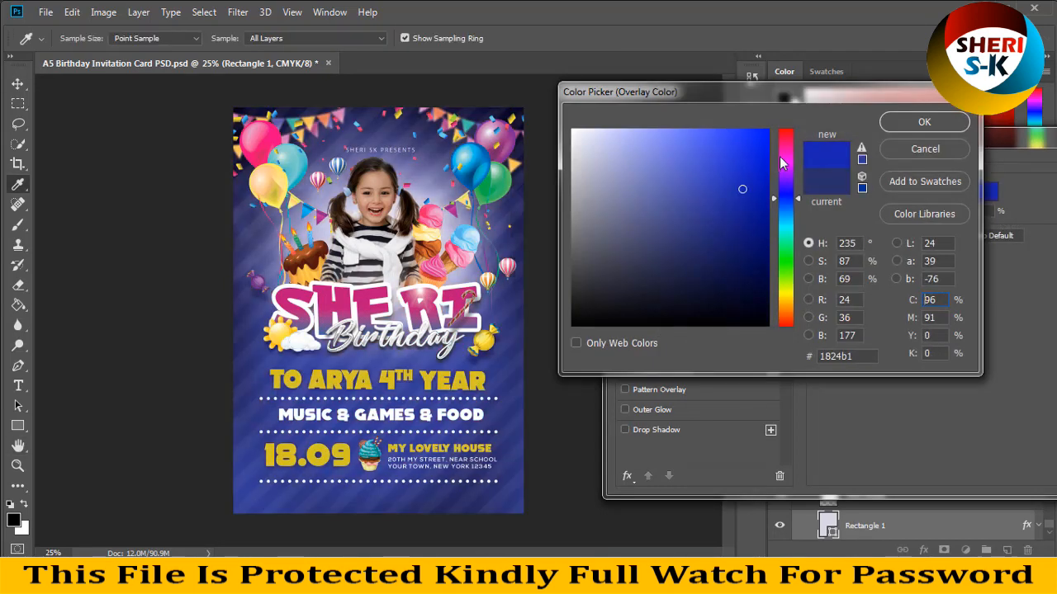
pyautogui.click(780, 157)
pyautogui.click(736, 138)
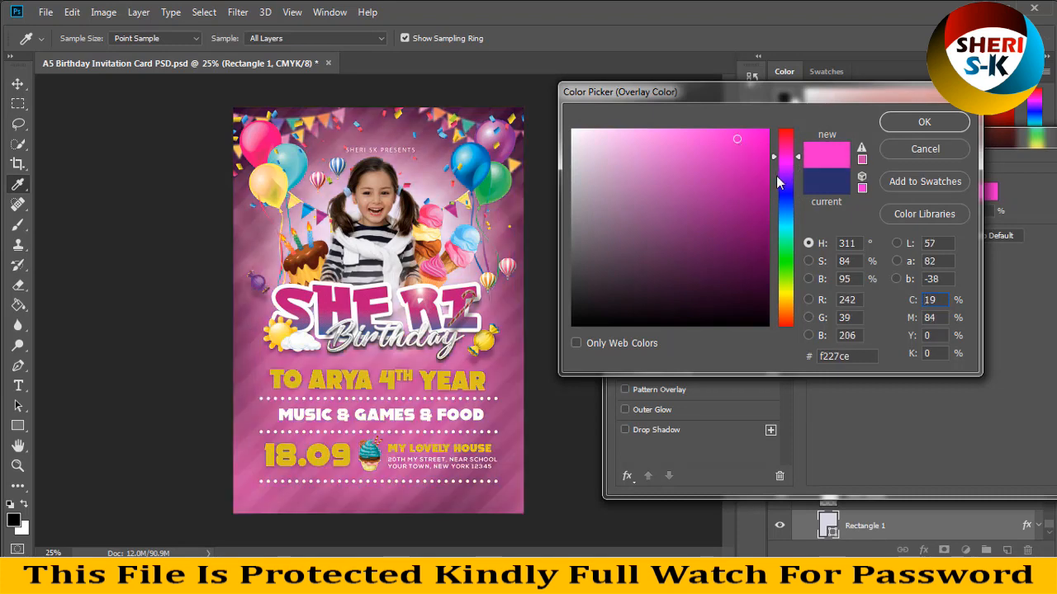
pyautogui.click(785, 132)
pyautogui.moveTo(728, 168)
pyautogui.mouseDown()
pyautogui.moveTo(769, 131)
pyautogui.moveTo(788, 76)
pyautogui.mouseUp()
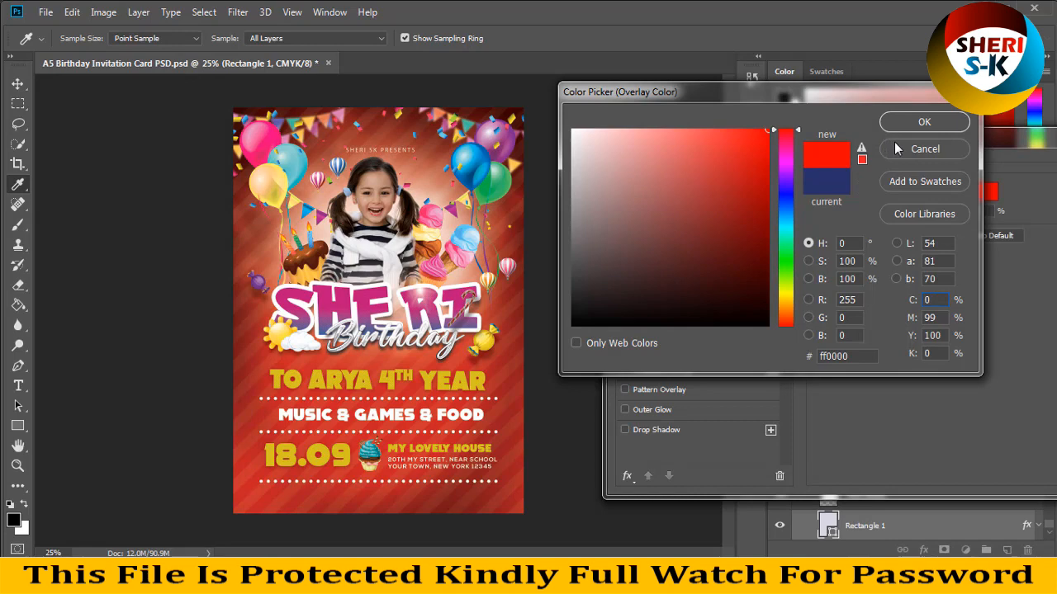
pyautogui.click(940, 124)
pyautogui.moveTo(989, 138); pyautogui.dragTo(670, 194)
pyautogui.click(834, 225)
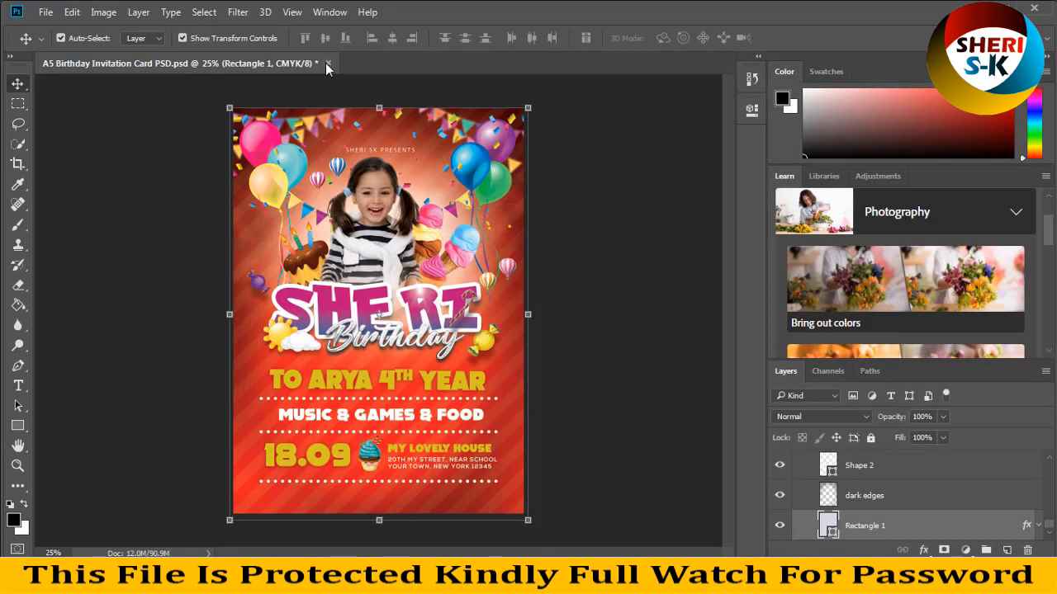
# - Close the A5 card without saving and open the Birthday-Invitation-Card-Design-Free-PSD folder in Windows Explorer
pyautogui.click(327, 64)
pyautogui.click(505, 220)
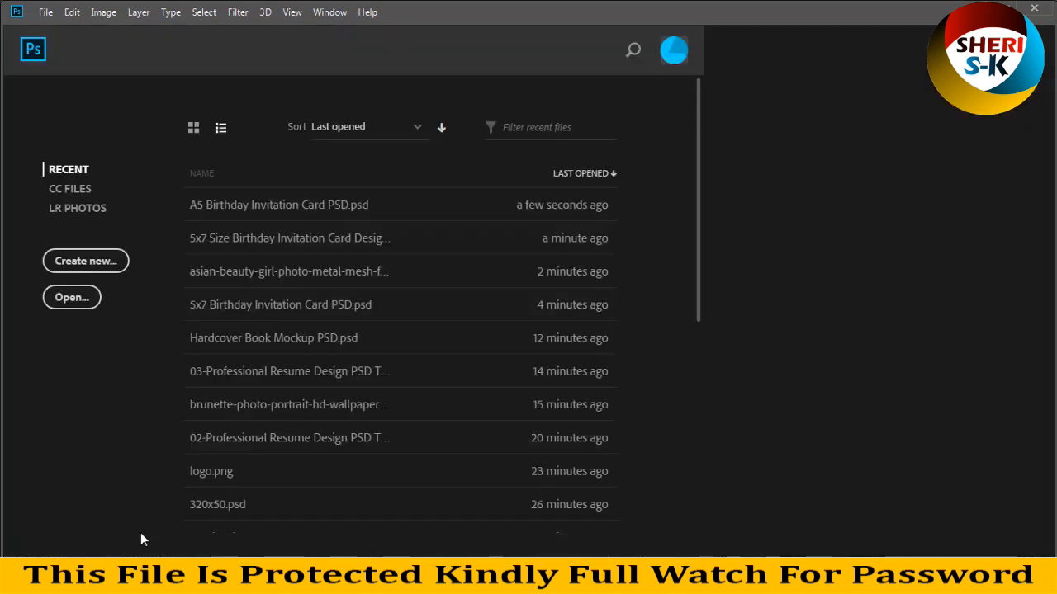
pyautogui.hotkey('alt', 'Tab')
pyautogui.press('BackSpace')
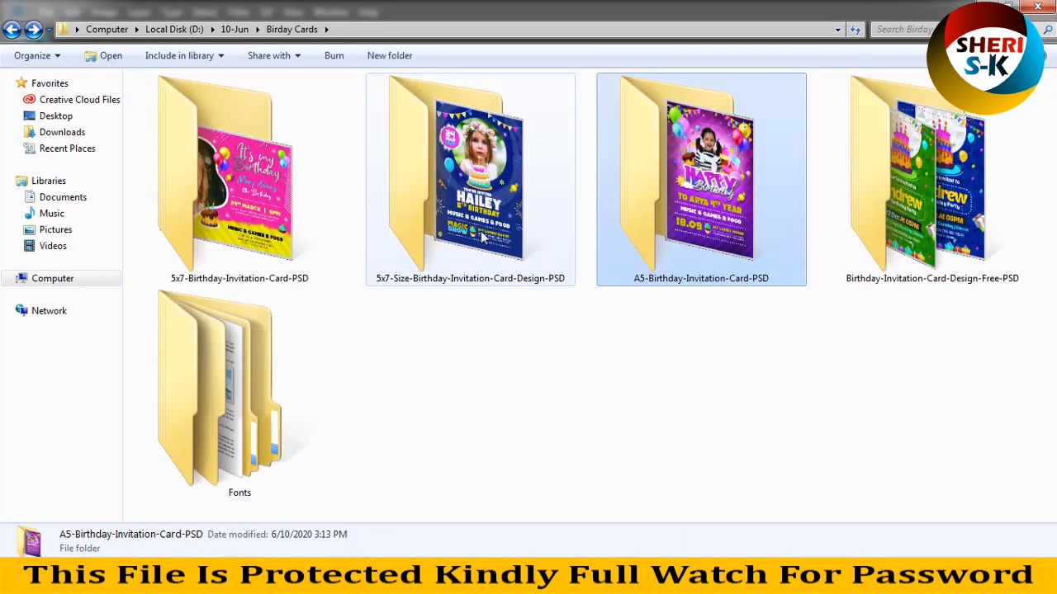
pyautogui.doubleClick(919, 159)
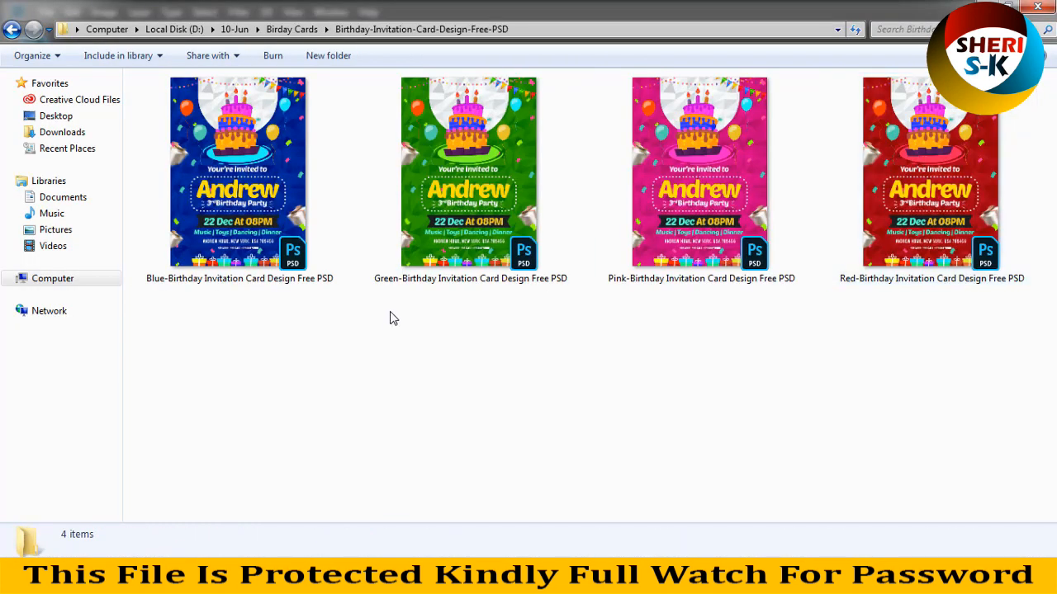
# - Look over the four card colour variants and open the Blue-Birthday Invitation Card Design Free PSD in Photoshop
pyautogui.click(336, 271)
pyautogui.click(536, 235)
pyautogui.click(761, 209)
pyautogui.click(846, 213)
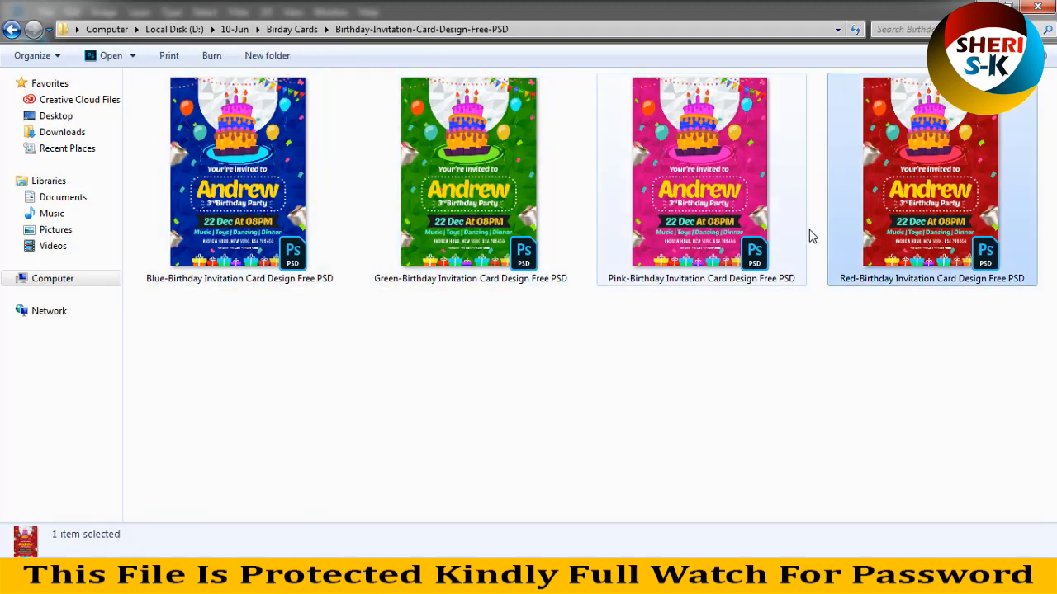
pyautogui.click(202, 271)
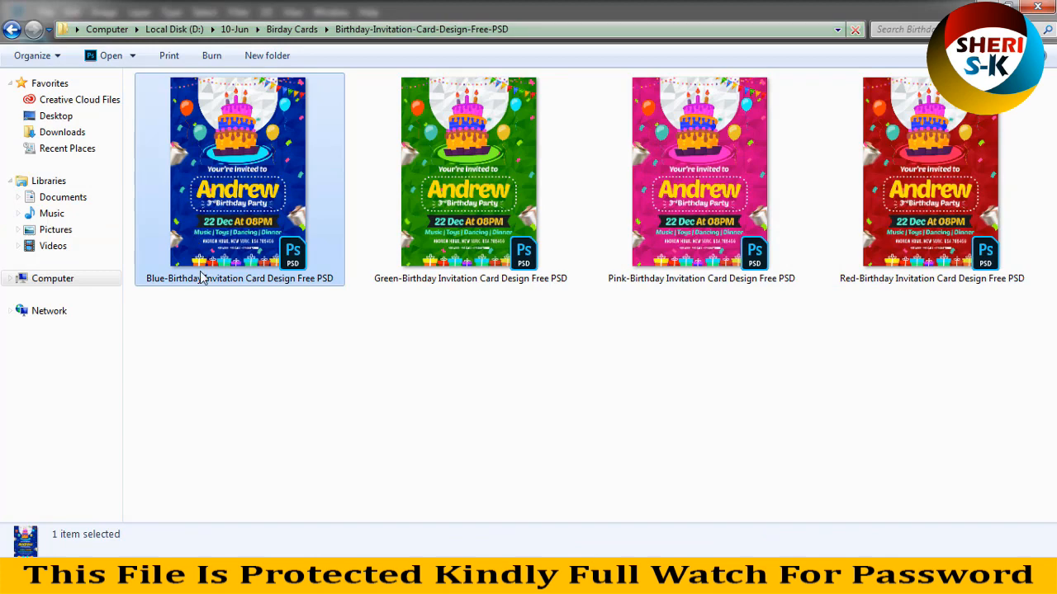
pyautogui.moveTo(237, 264); pyautogui.dragTo(338, 353)
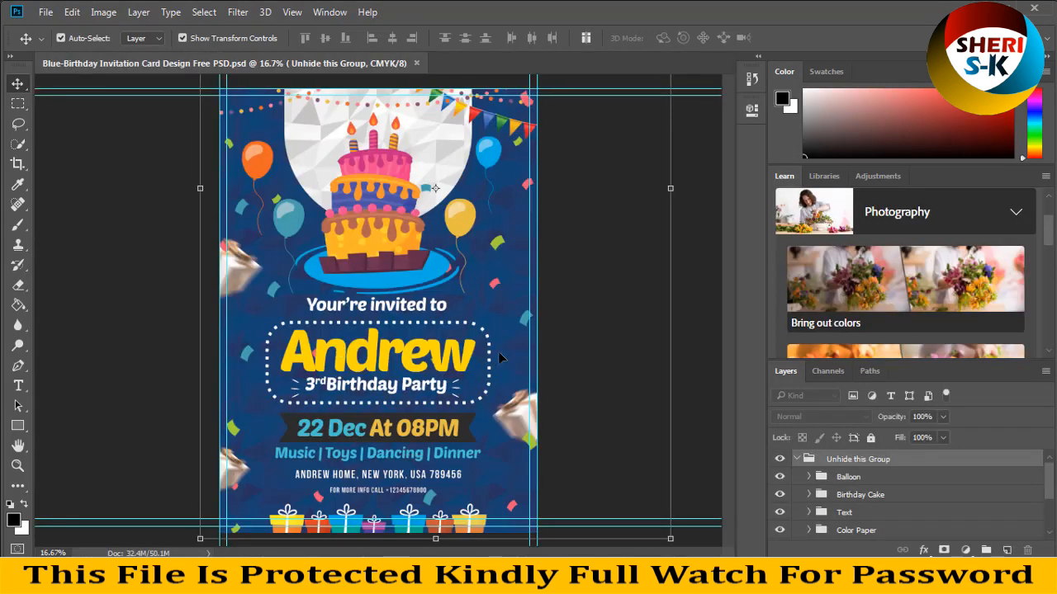
# - Apply a Gradient Overlay with the Blue, Red, Yellow preset to the blue card's background layer, Rectangle 1
pyautogui.moveTo(488, 333); pyautogui.dragTo(483, 280)
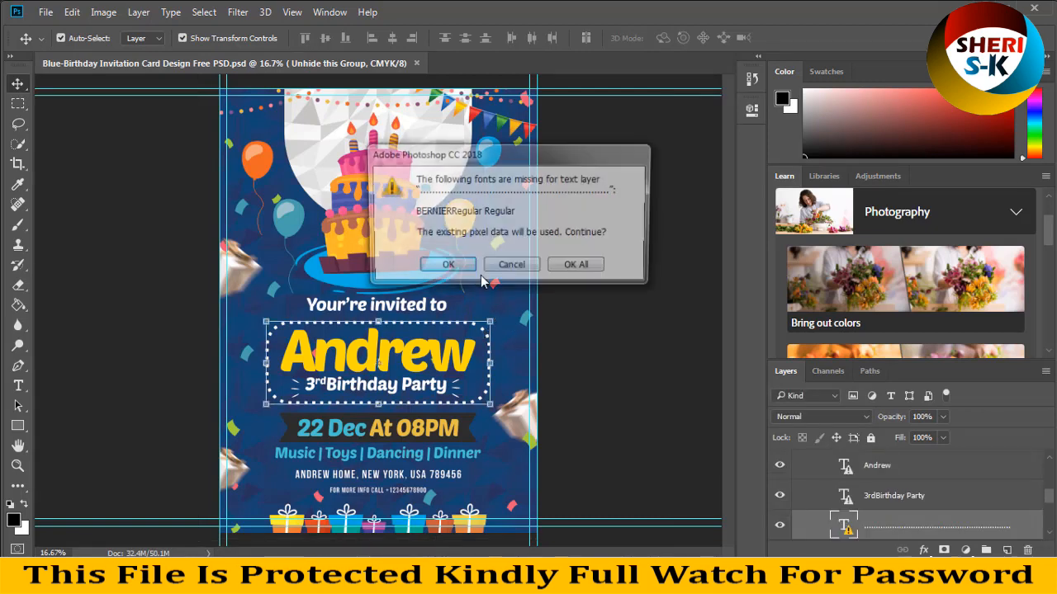
pyautogui.click(512, 268)
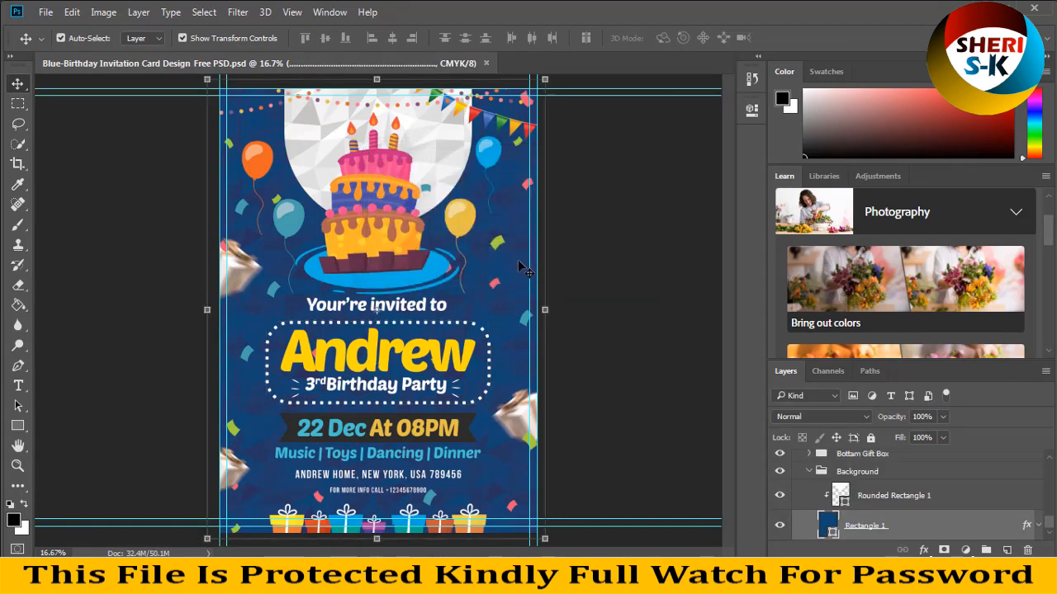
pyautogui.click(923, 550)
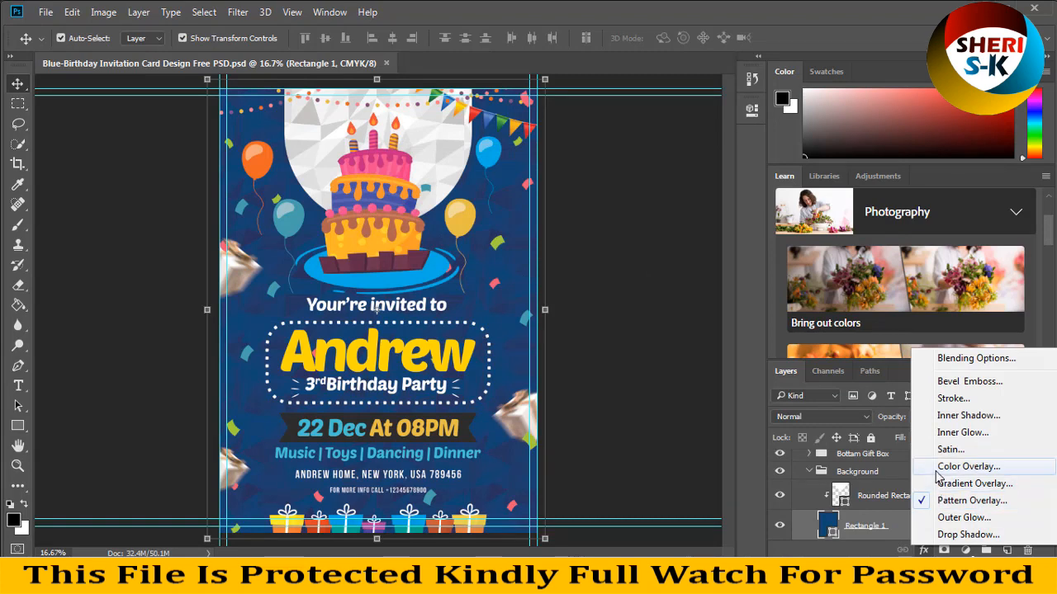
pyautogui.click(958, 484)
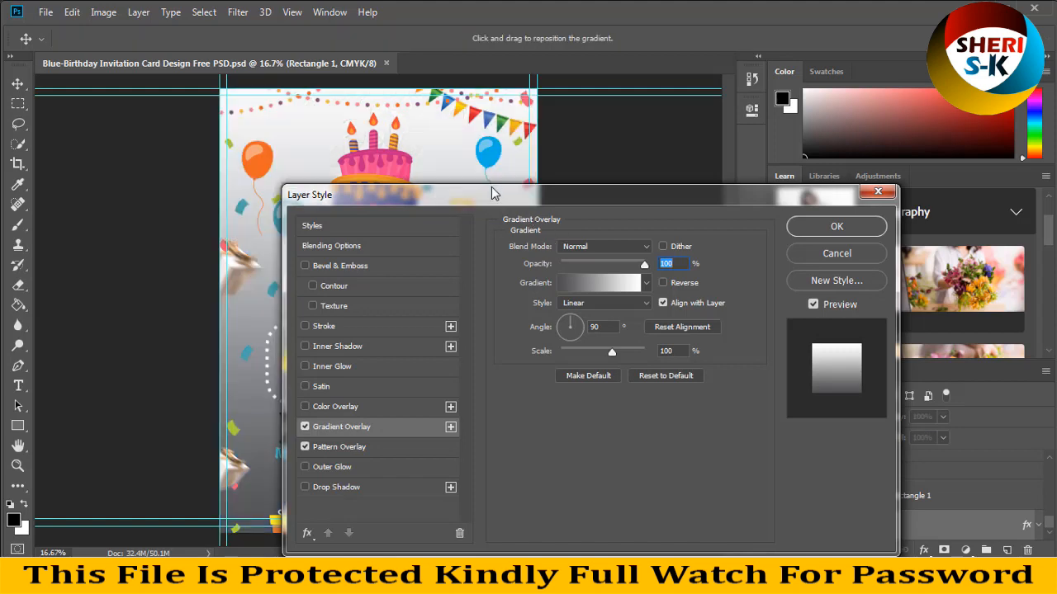
pyautogui.moveTo(495, 186); pyautogui.dragTo(642, 174)
pyautogui.click(790, 270)
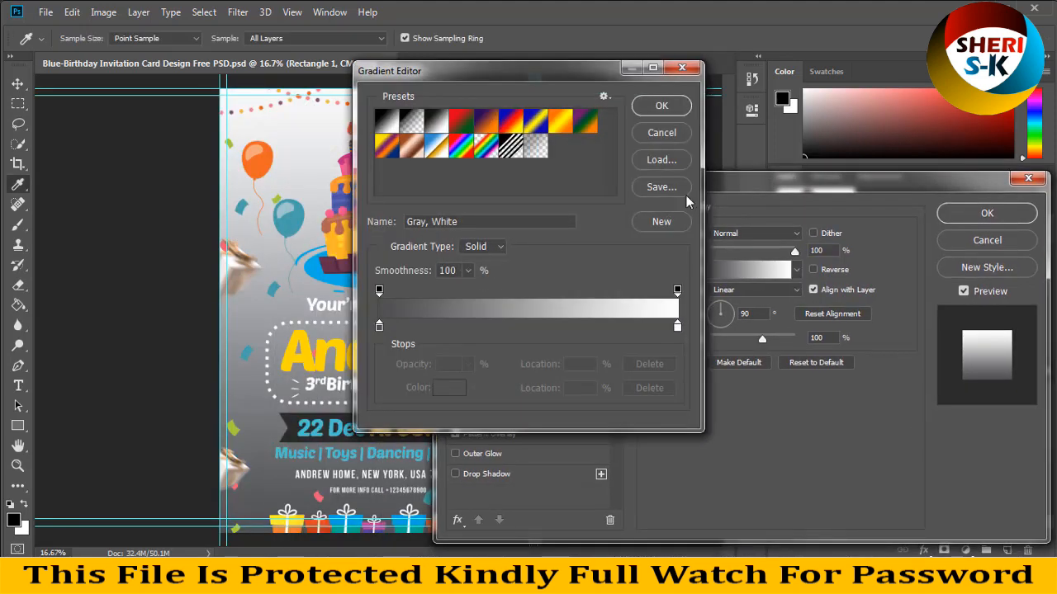
pyautogui.click(520, 123)
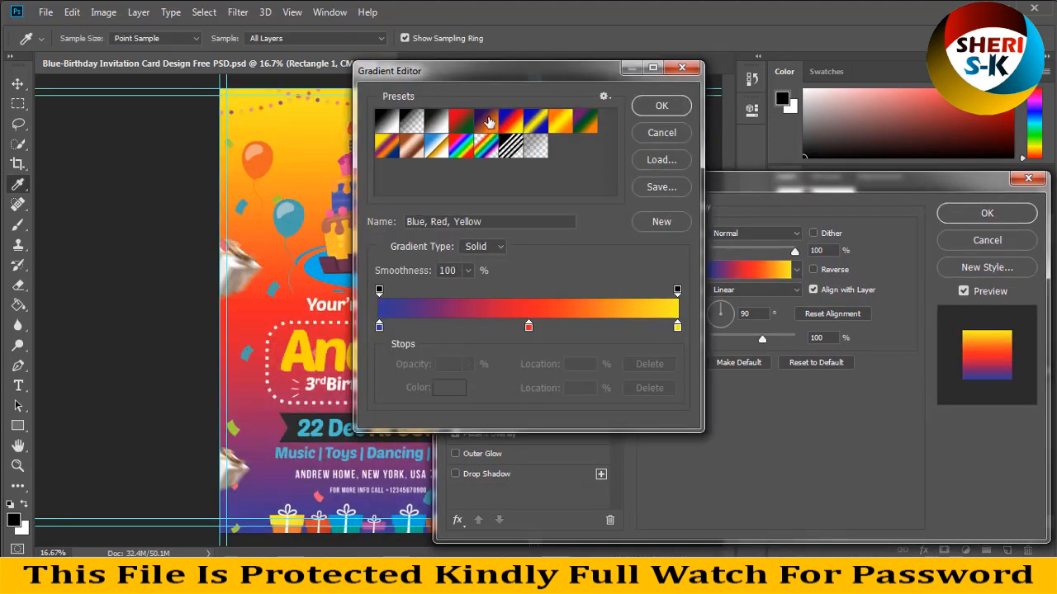
pyautogui.click(660, 107)
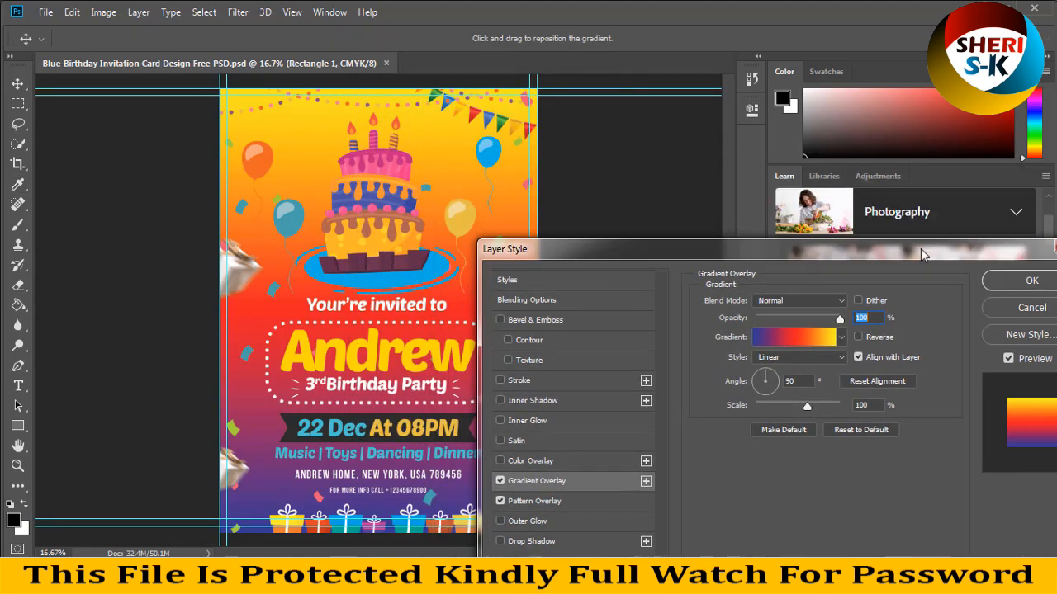
pyautogui.click(905, 193)
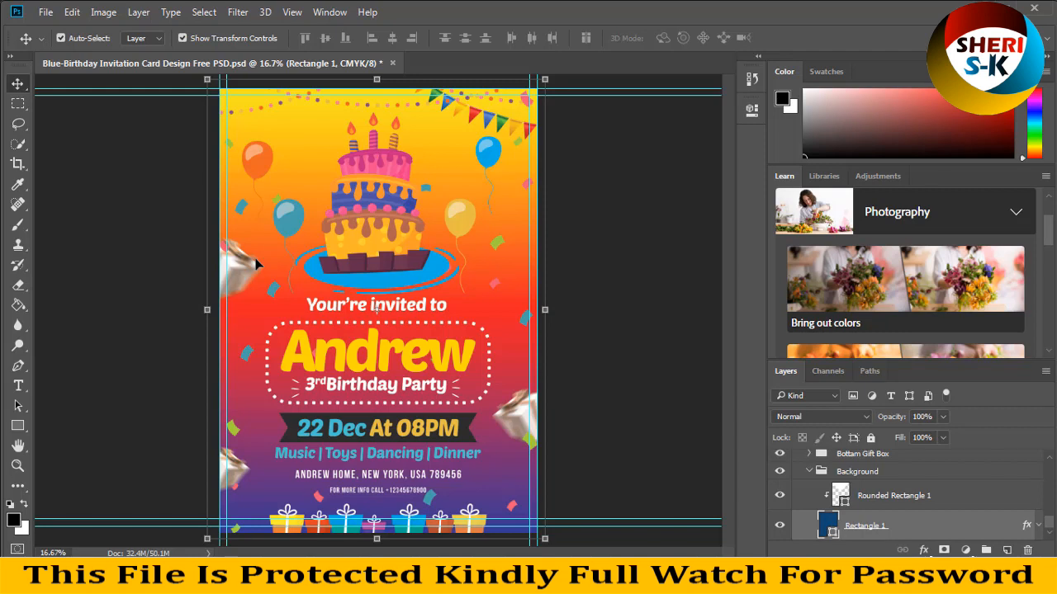